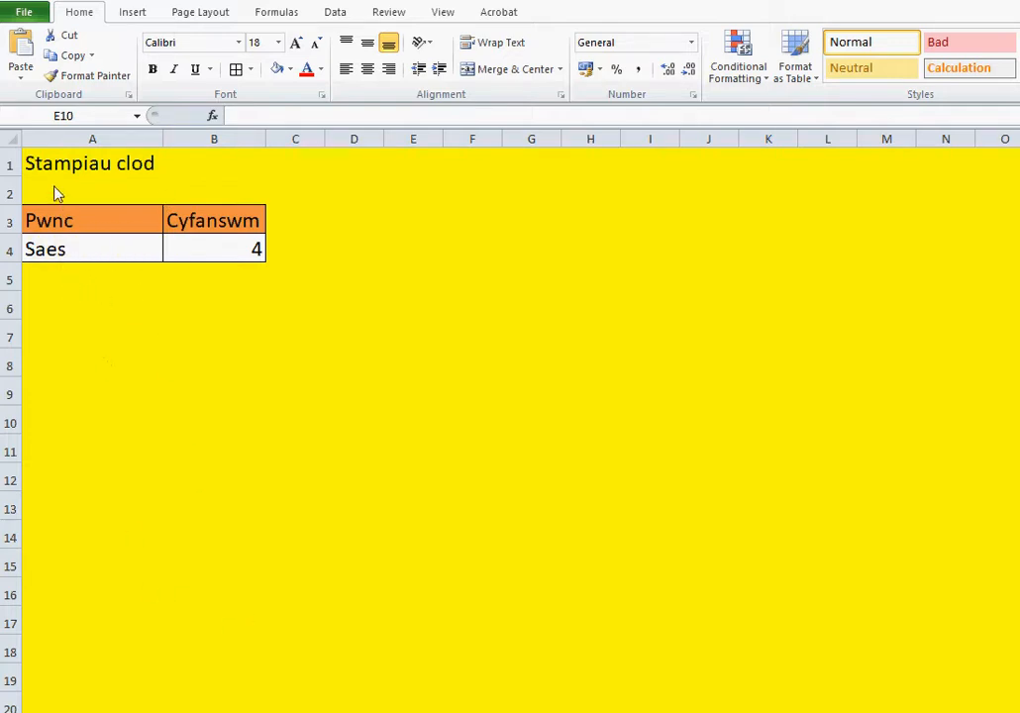
Choose Arall as the subject in A4 and inspect the lookup formula in B4.
{"action": "left_click", "coordinate": [113, 246]}
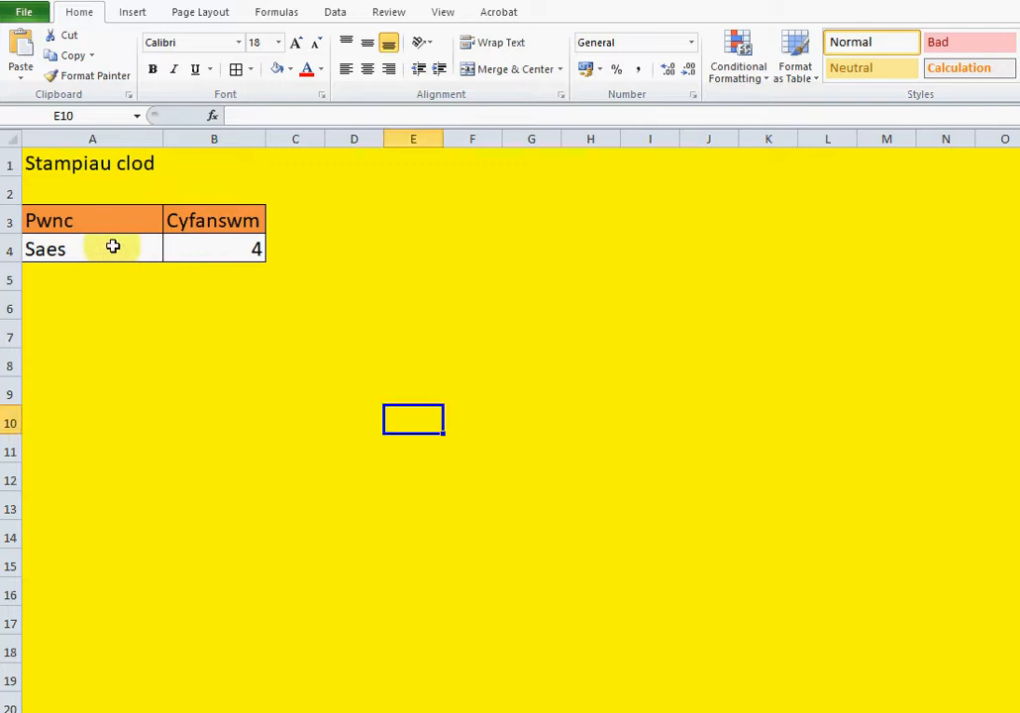
{"action": "left_click", "coordinate": [94, 244]}
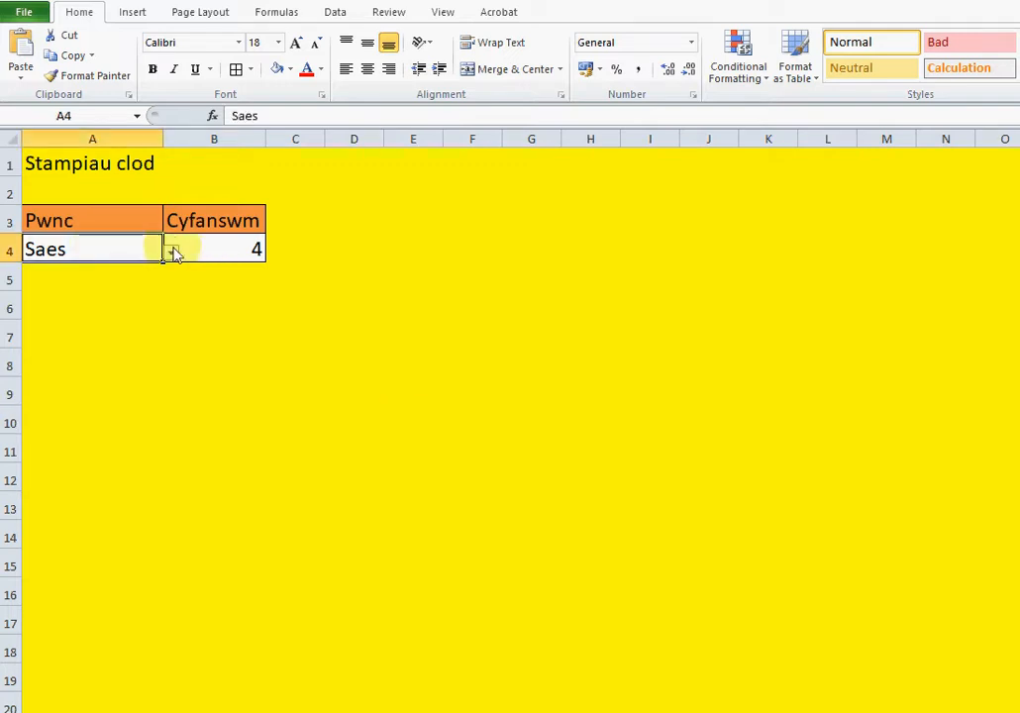
{"action": "left_click", "coordinate": [173, 254]}
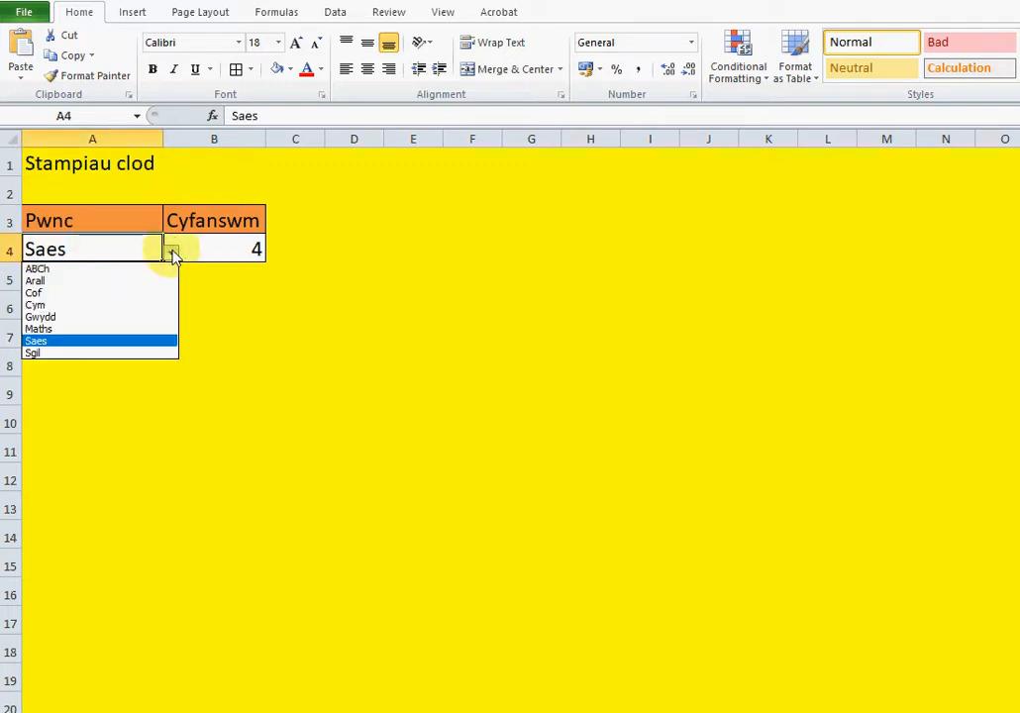
{"action": "left_click", "coordinate": [105, 287]}
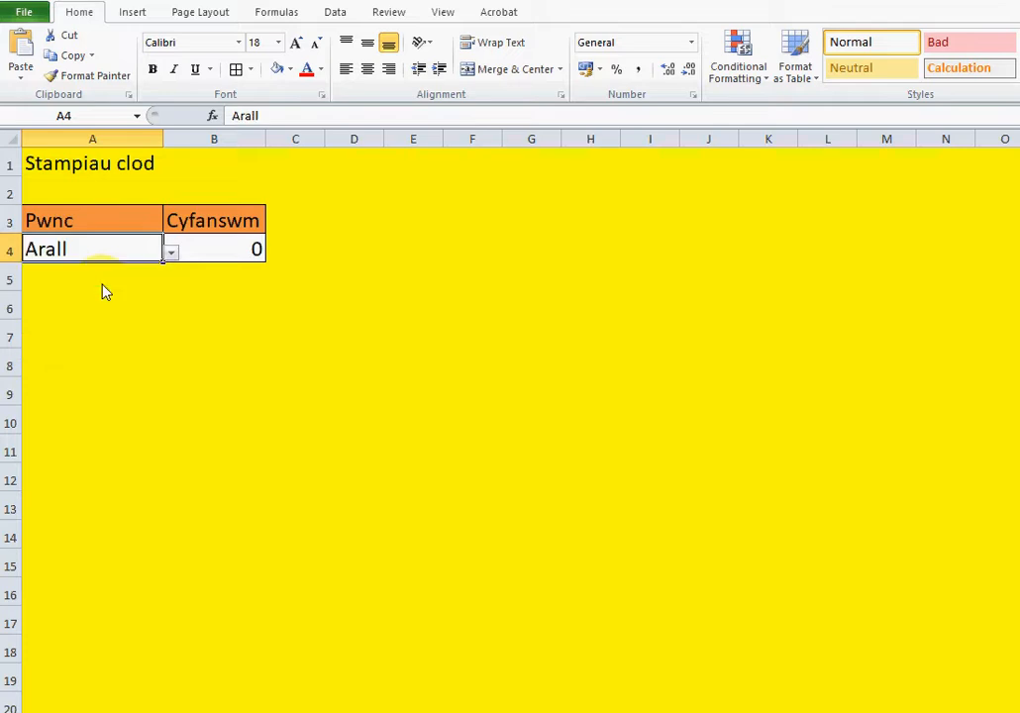
{"action": "left_click", "coordinate": [240, 247]}
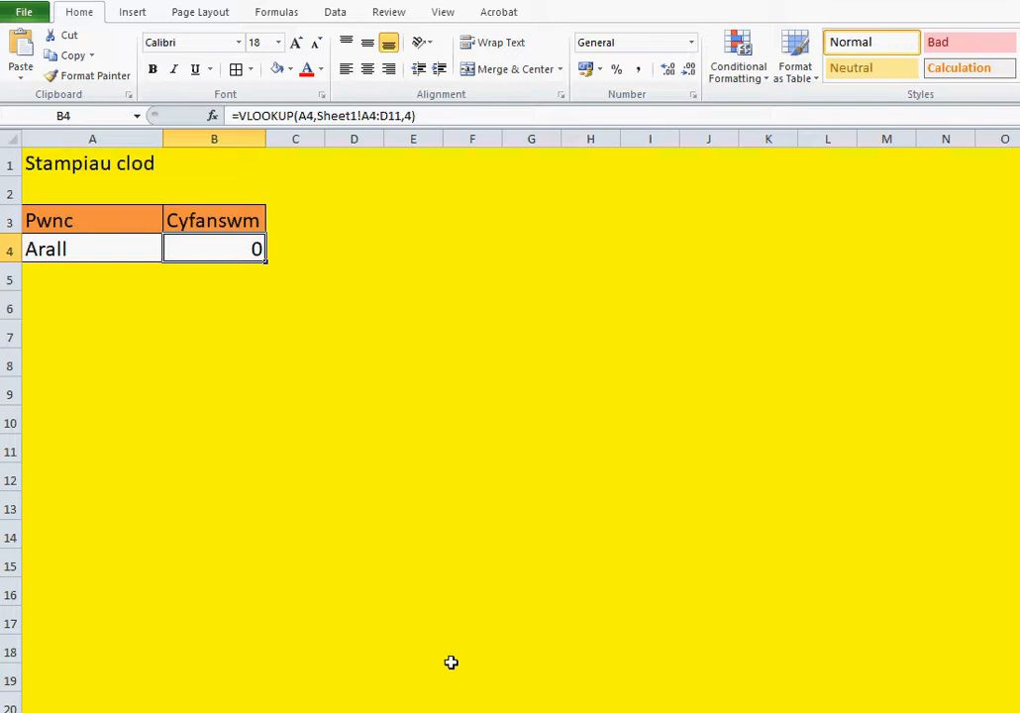
Test the subject list in A4 by choosing Cof, then Saes, and finally Cym.
{"action": "left_click", "coordinate": [125, 241]}
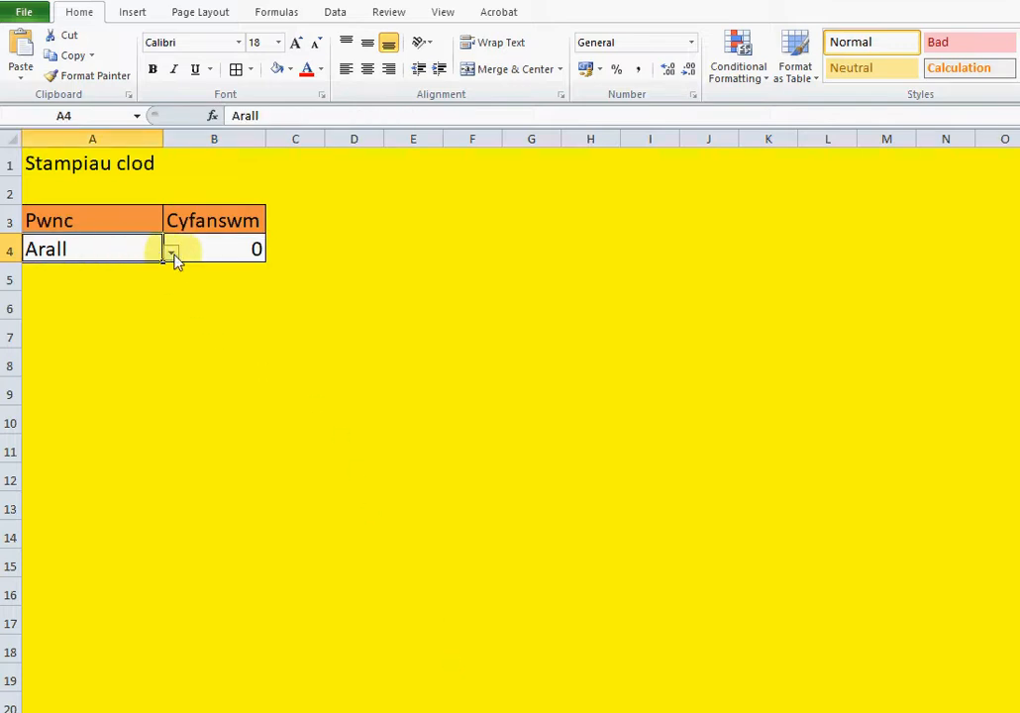
{"action": "left_click", "coordinate": [173, 255]}
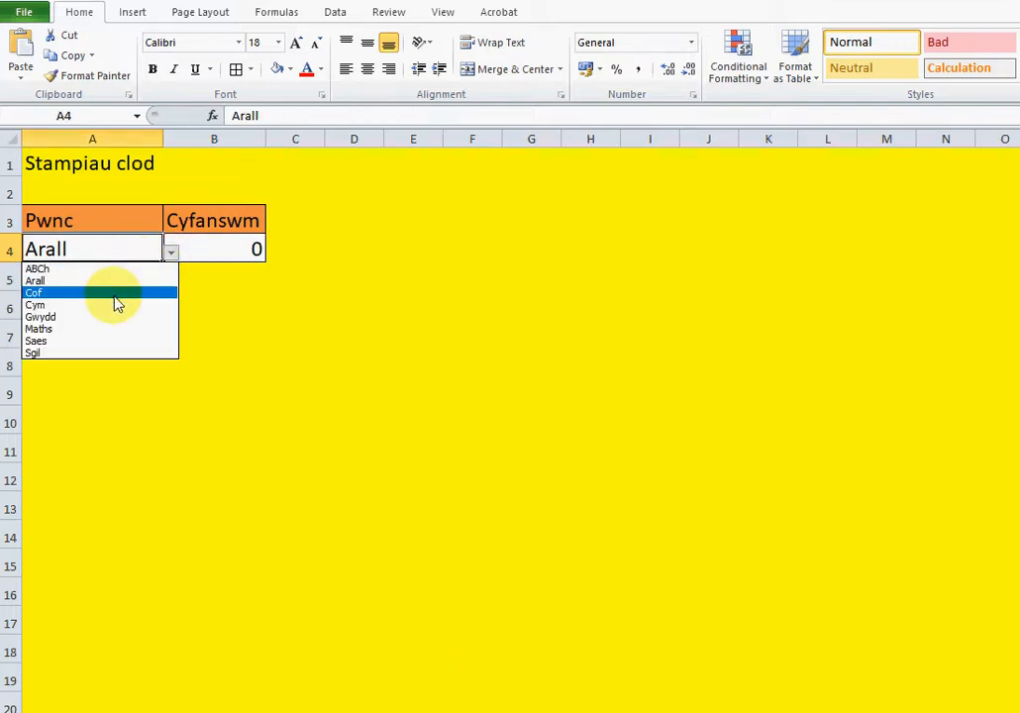
{"action": "left_click", "coordinate": [115, 303]}
{"action": "left_click", "coordinate": [171, 253]}
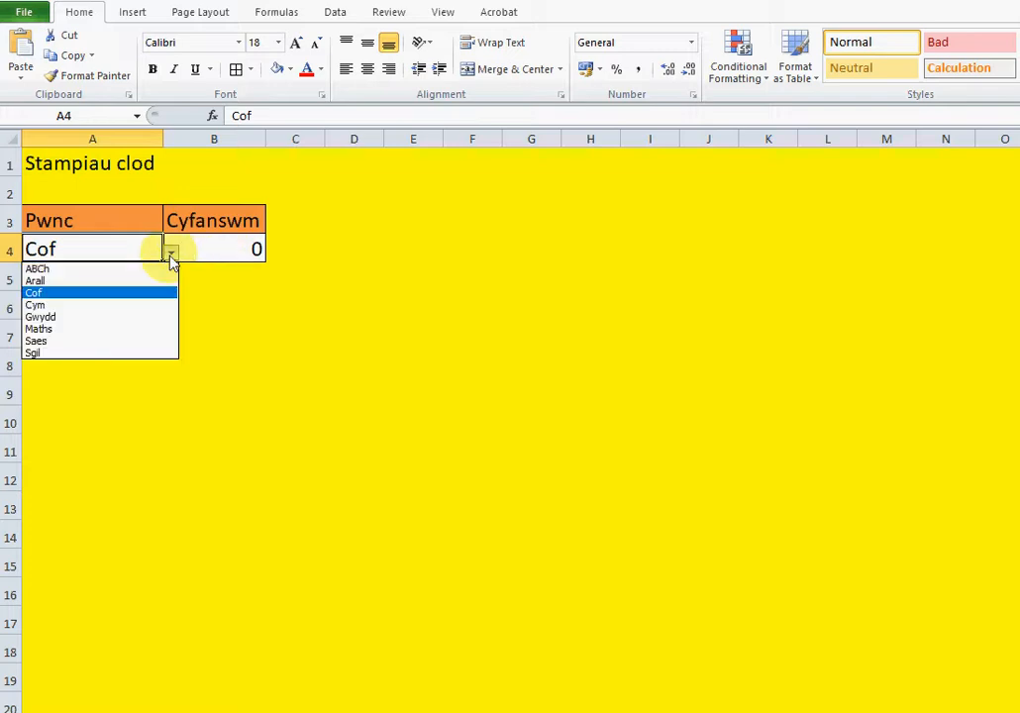
{"action": "left_click", "coordinate": [127, 341]}
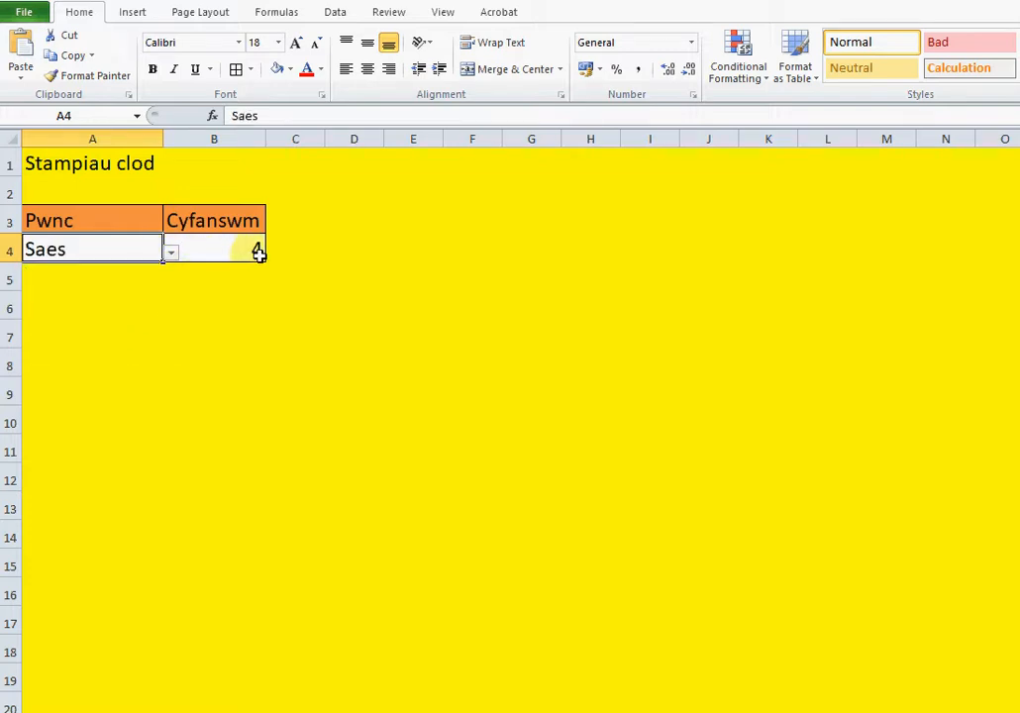
{"action": "left_click", "coordinate": [174, 256]}
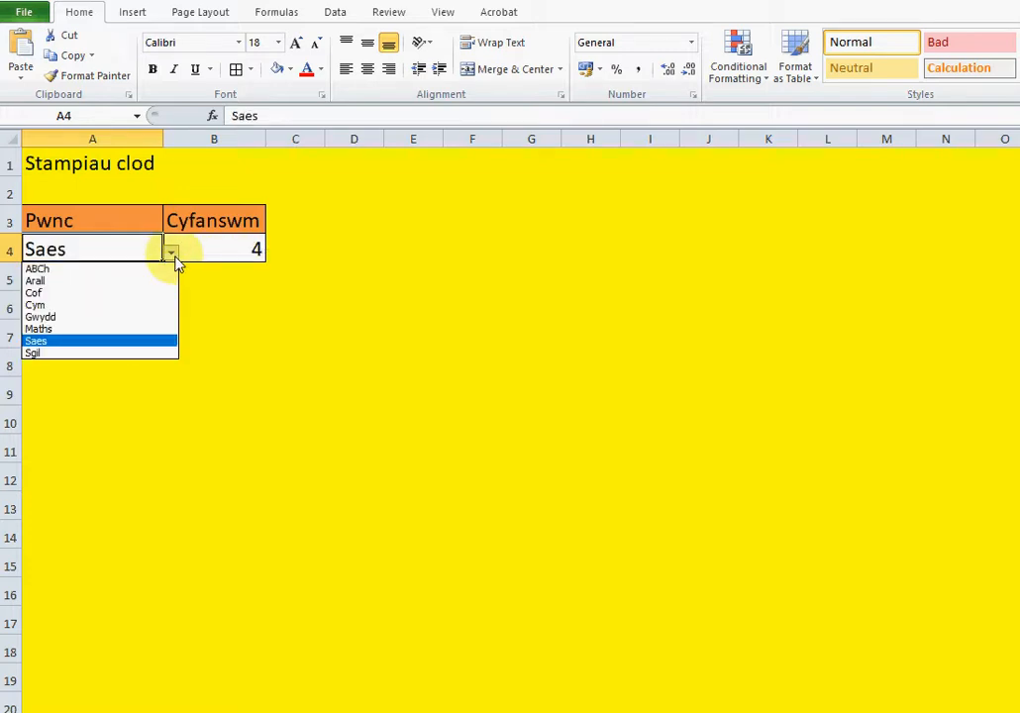
{"action": "left_click", "coordinate": [122, 305]}
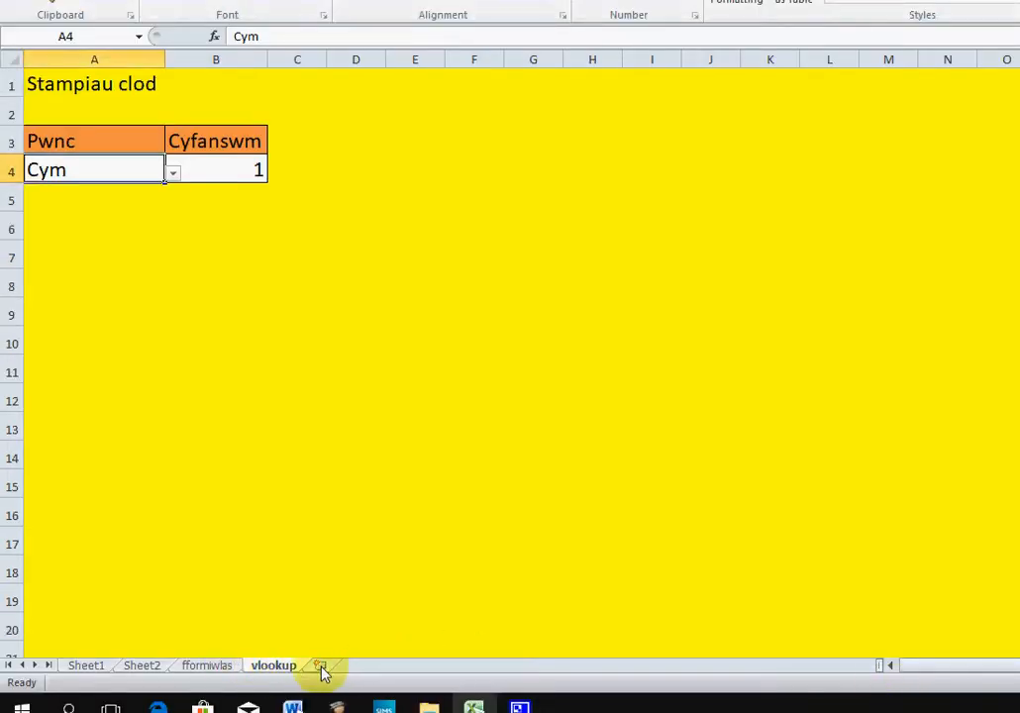
Add a new worksheet after the existing ones and name it vlookup1.
{"action": "left_click", "coordinate": [323, 667]}
{"action": "double_click", "coordinate": [329, 666]}
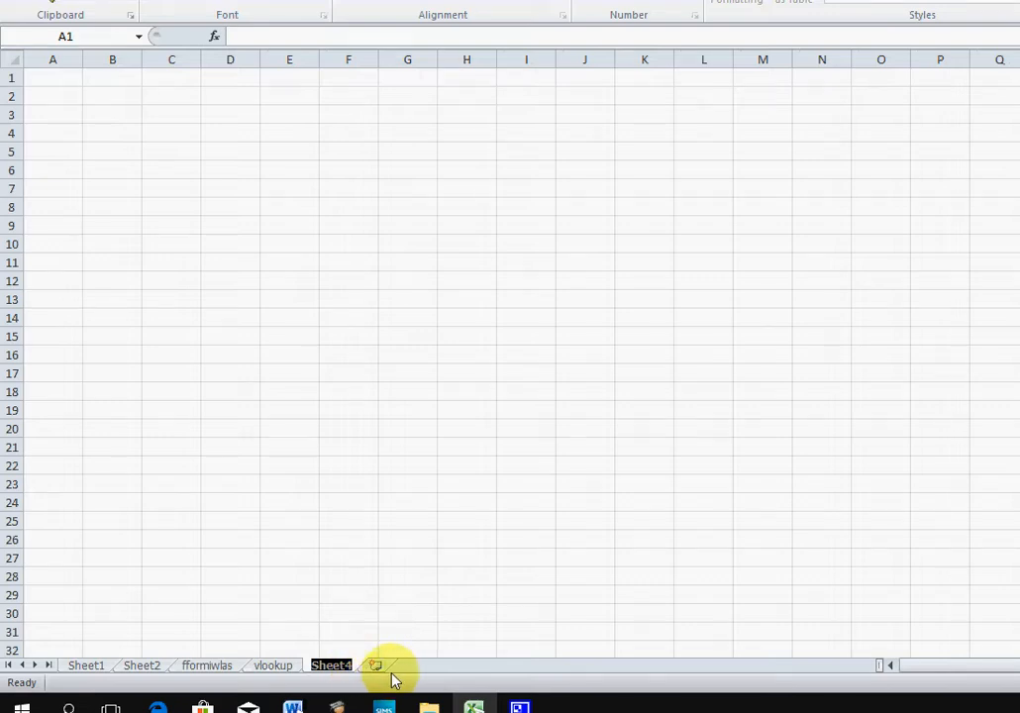
{"action": "type", "text": "vlookup"}
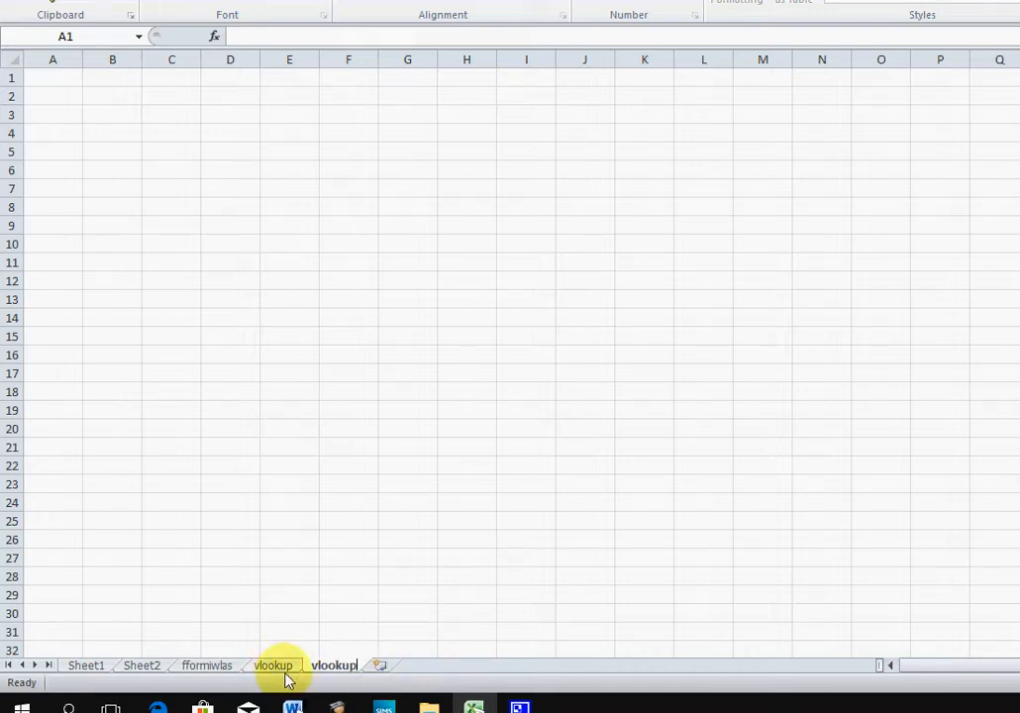
{"action": "type", "text": "1"}
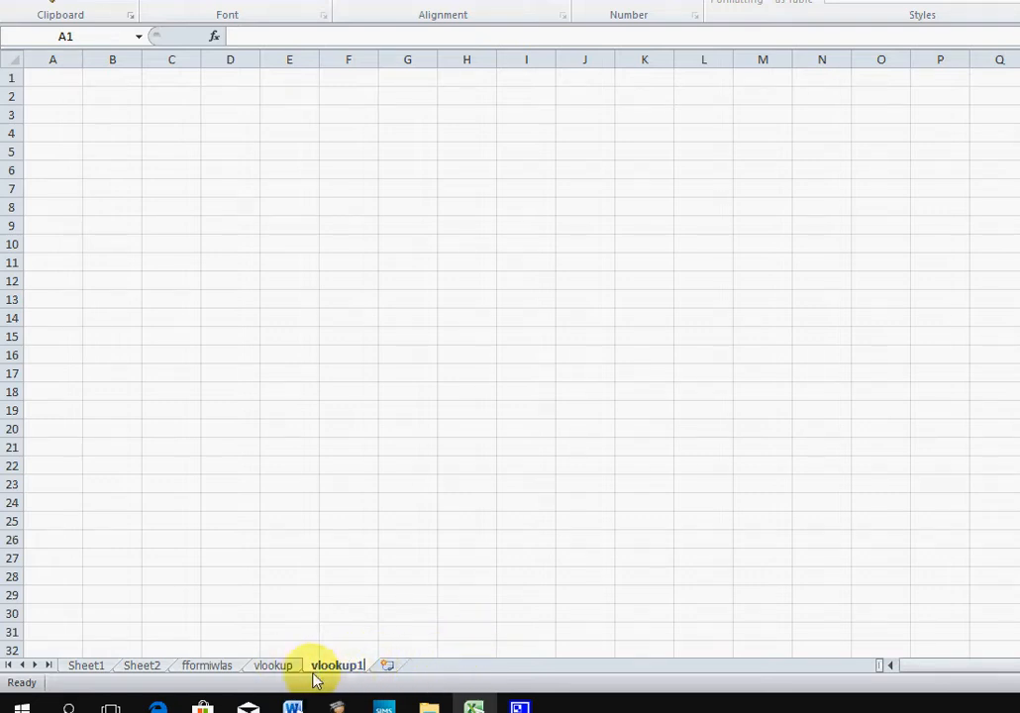
Enter the title Sticeri Clod in A1 and the headings Pwnc in A3 and Cyfanswm in B3.
{"action": "left_click", "coordinate": [50, 77]}
{"action": "type", "text": "Sticeri Clod"}
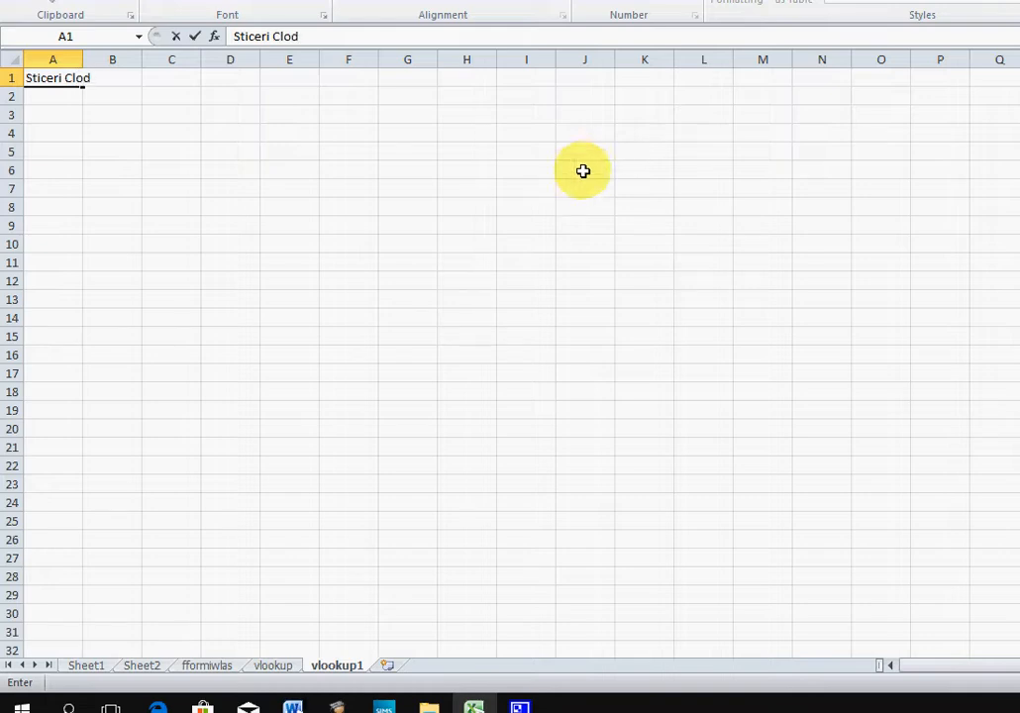
{"action": "left_click", "coordinate": [42, 115]}
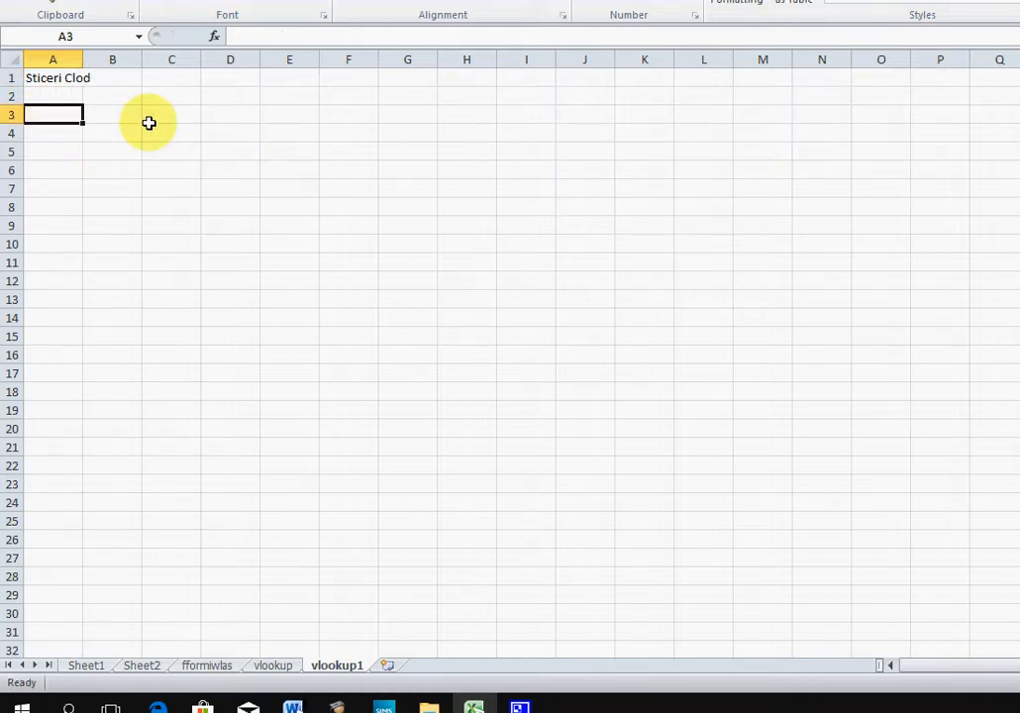
{"action": "type", "text": "Pwnc"}
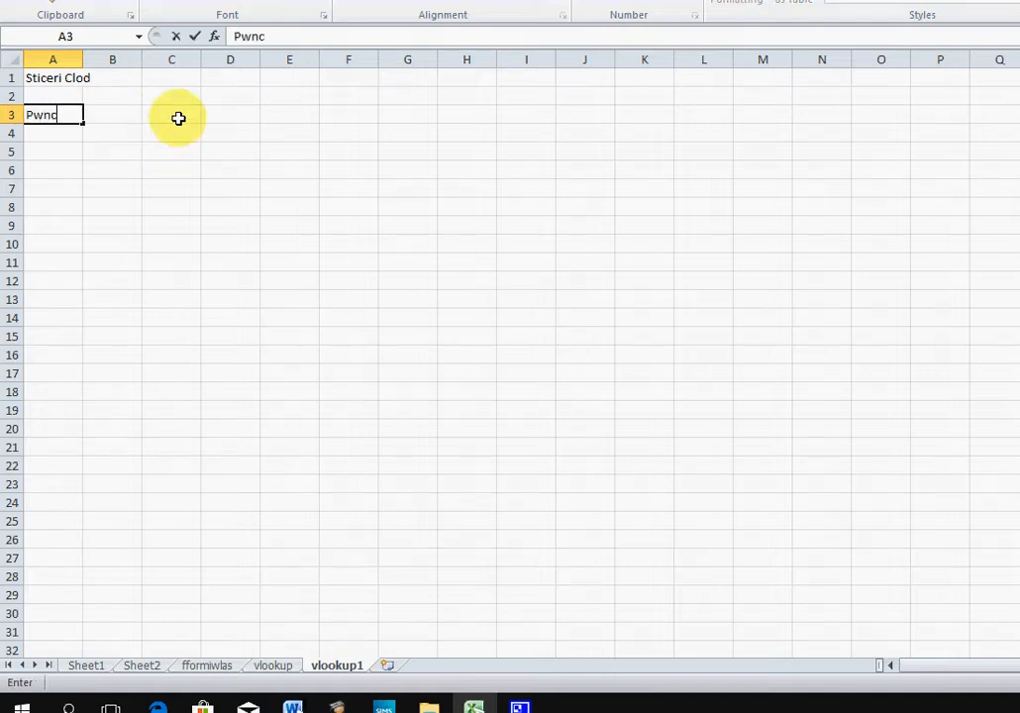
{"action": "left_click", "coordinate": [116, 118]}
{"action": "type", "text": "Cyfanswm"}
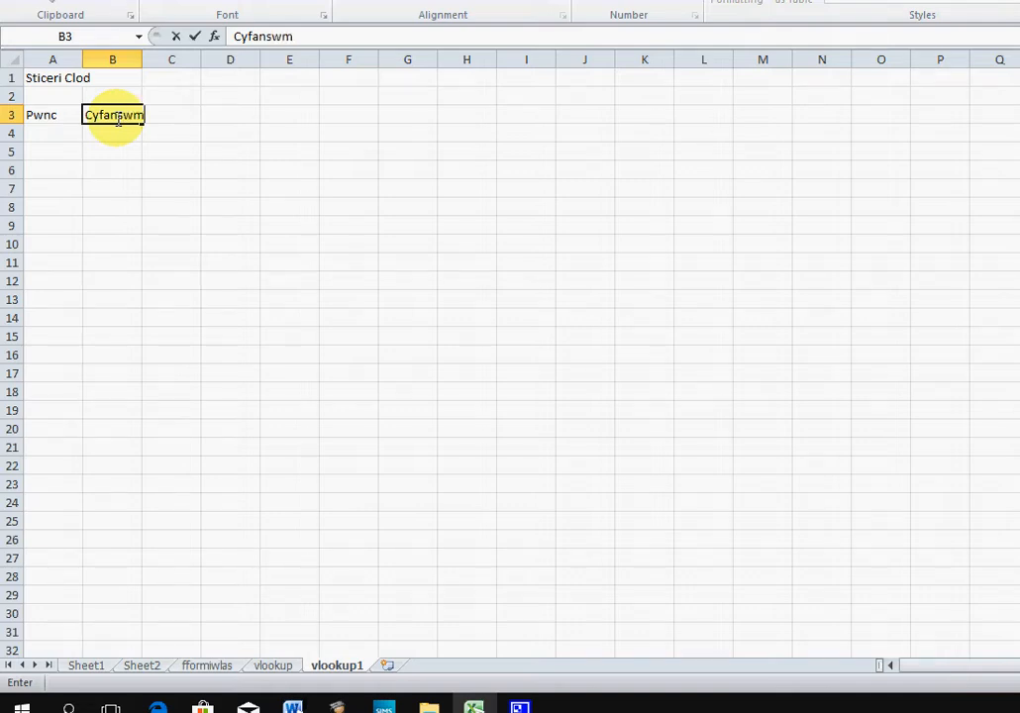
{"action": "left_click", "coordinate": [327, 246]}
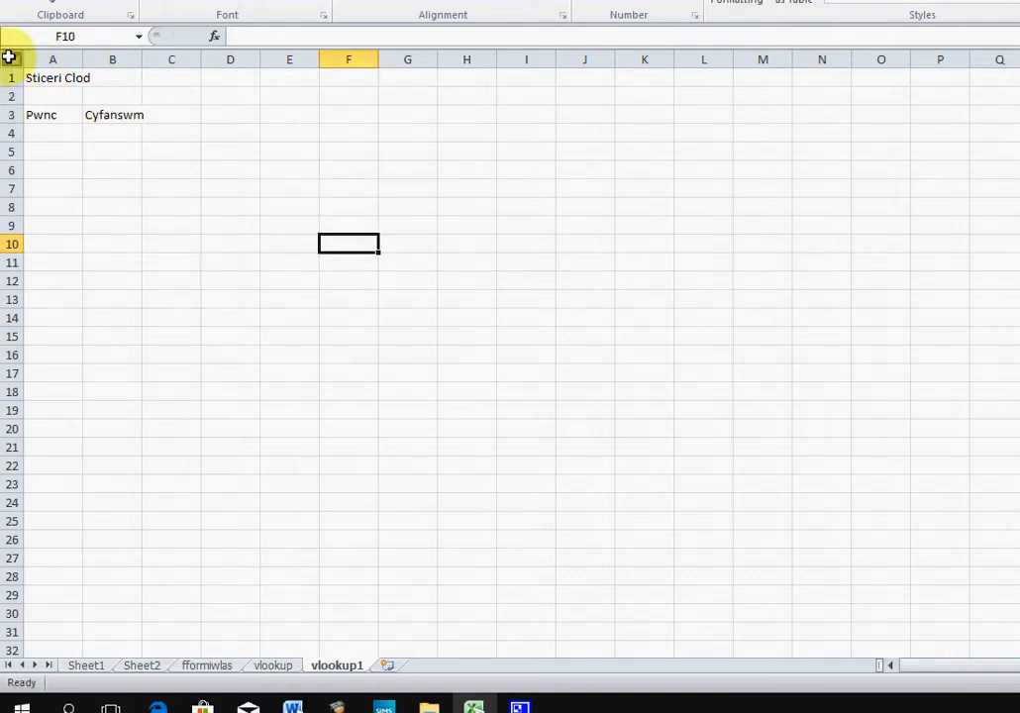
Fill the whole vlookup1 worksheet with a light pink background.
{"action": "left_click", "coordinate": [13, 56]}
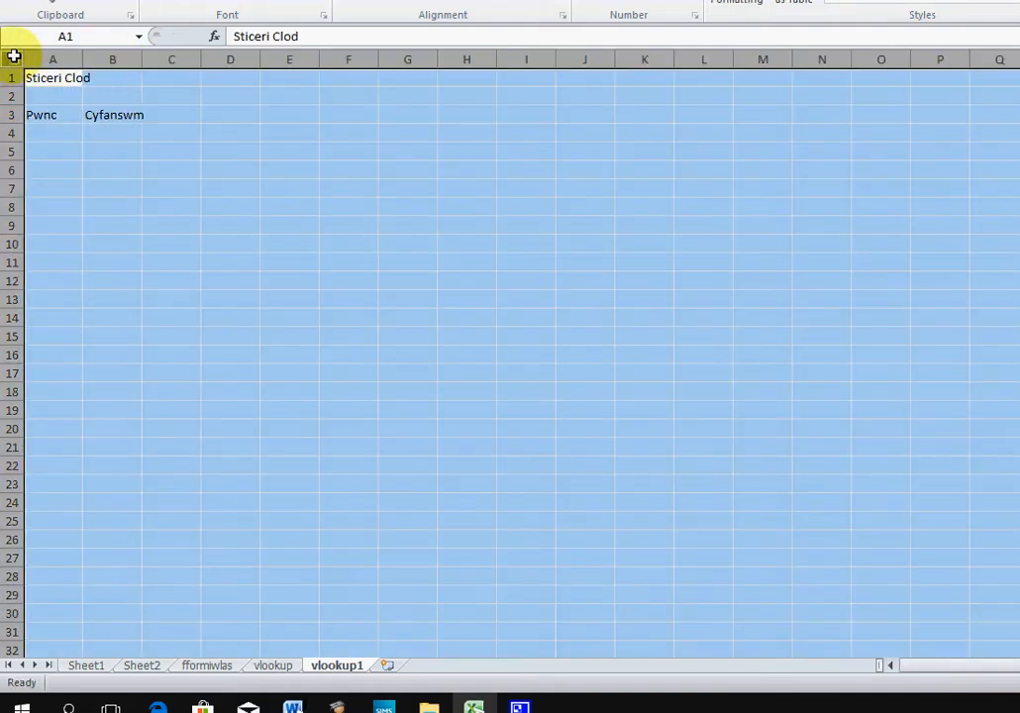
{"action": "left_click", "coordinate": [296, 5]}
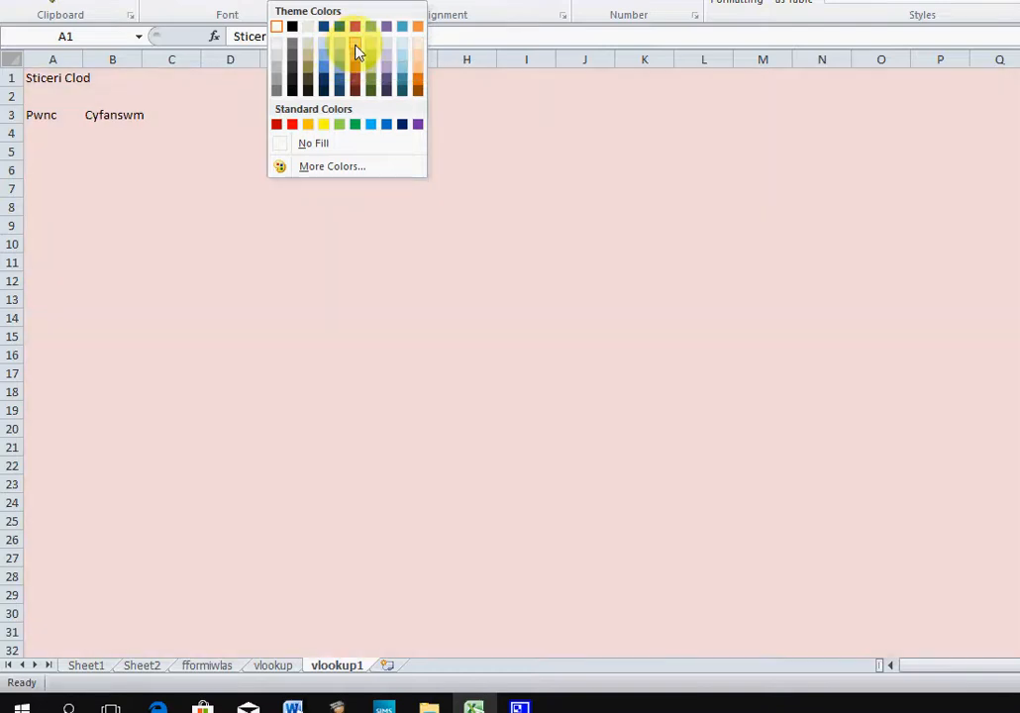
{"action": "left_click", "coordinate": [340, 59]}
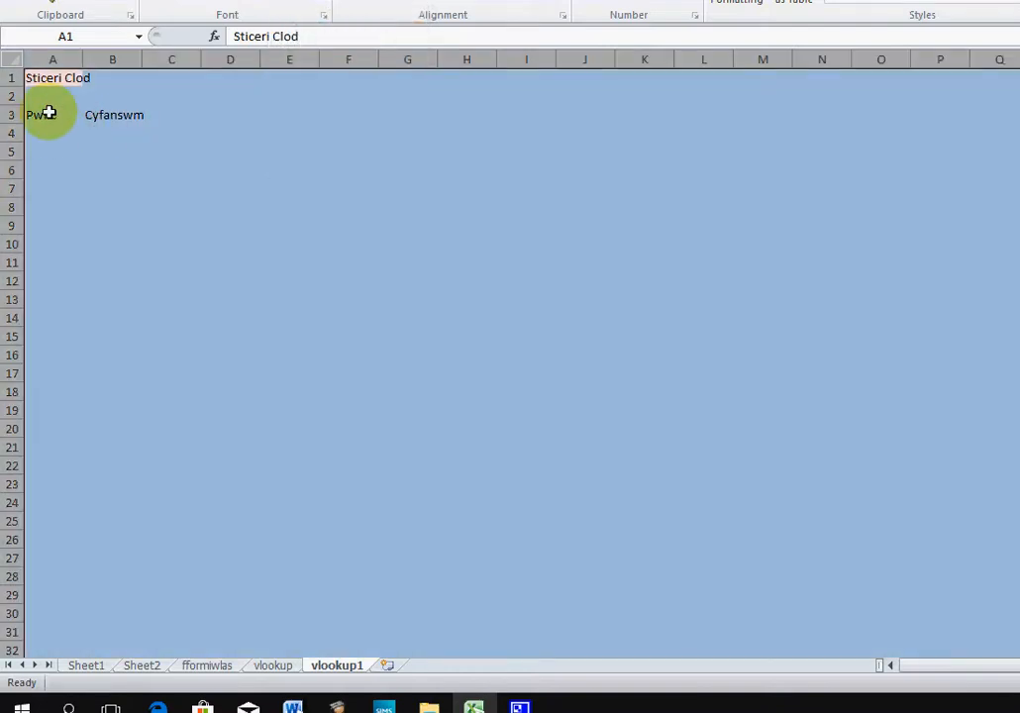
Shade the heading cells A3:B3 in a darker pink than the sheet background.
{"action": "left_click_drag", "start_coordinate": [47, 114], "coordinate": [117, 114]}
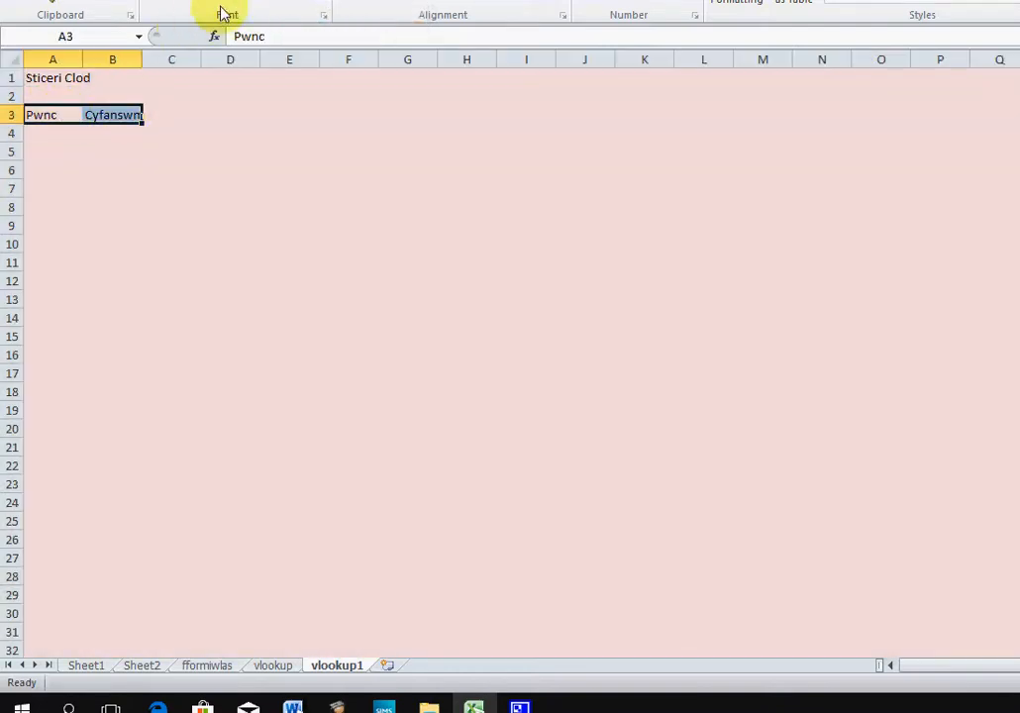
{"action": "left_click", "coordinate": [292, 2]}
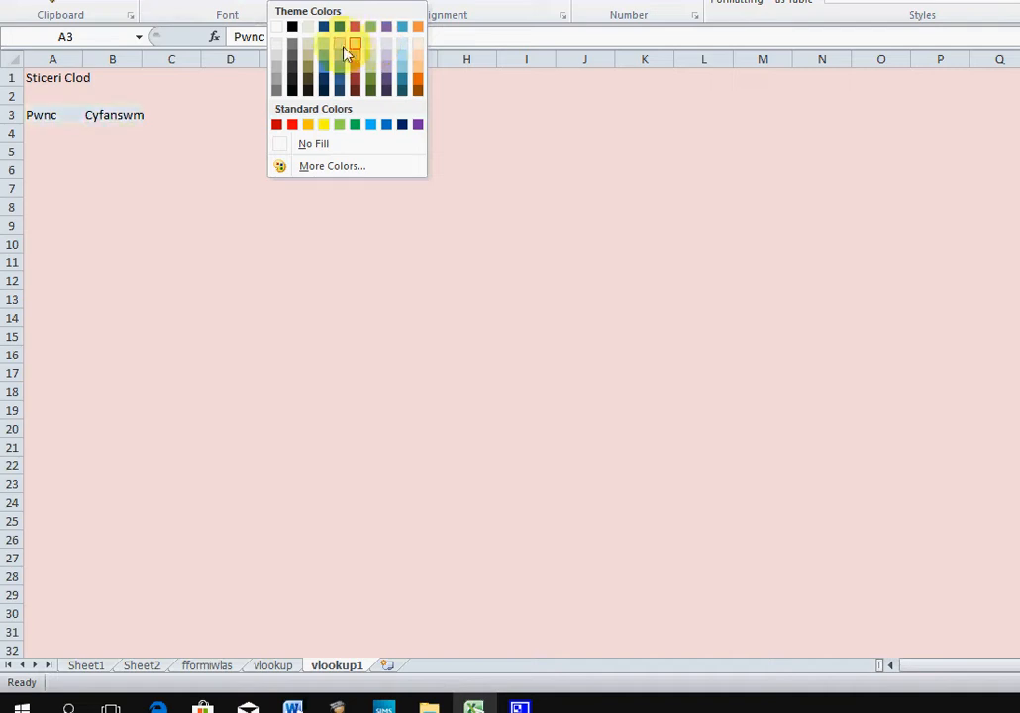
{"action": "left_click", "coordinate": [219, 105]}
Apply All Borders to the table cells A3:B4.
{"action": "left_click_drag", "start_coordinate": [50, 112], "coordinate": [135, 130]}
{"action": "left_click", "coordinate": [255, 2]}
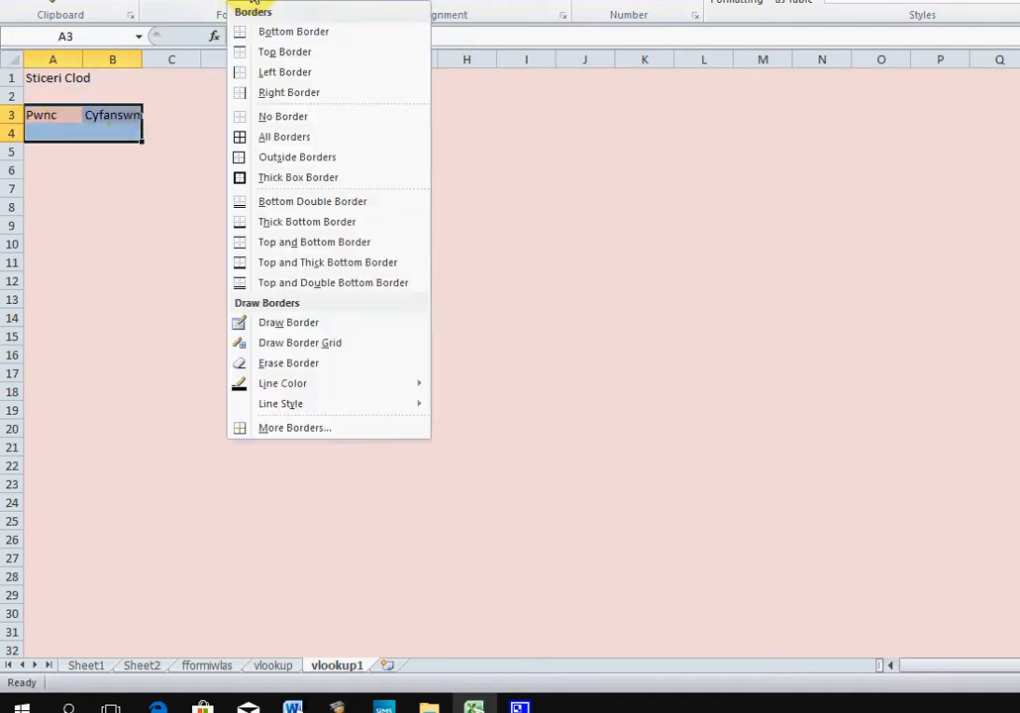
{"action": "left_click", "coordinate": [276, 137]}
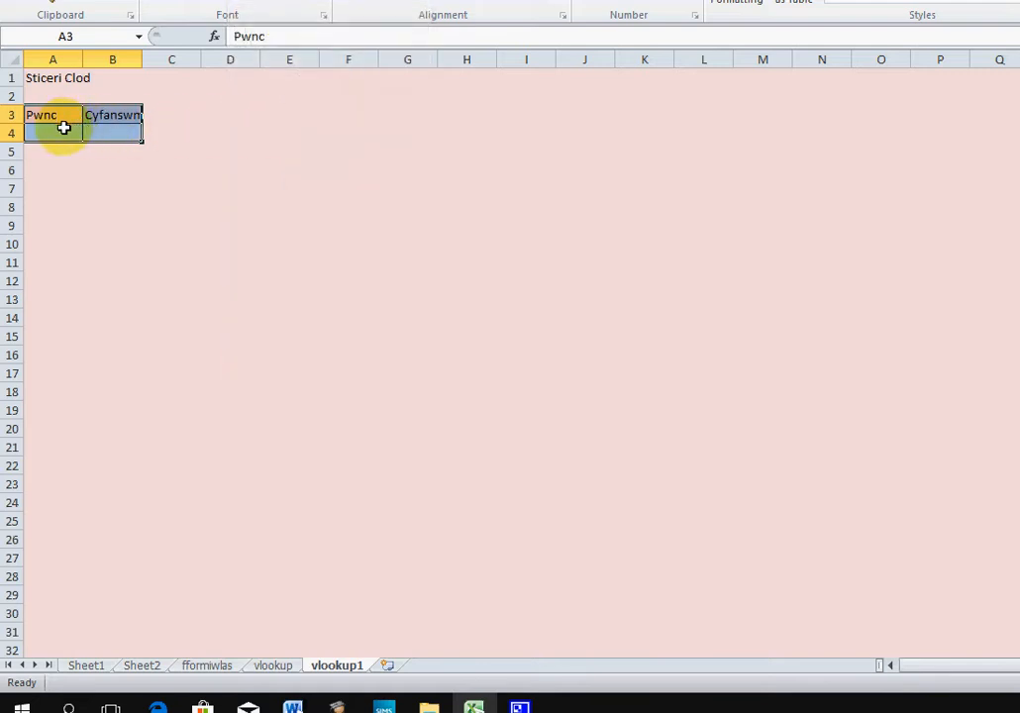
Fill the entry cells A4:B4 below the headings with white.
{"action": "left_click_drag", "start_coordinate": [63, 127], "coordinate": [114, 130]}
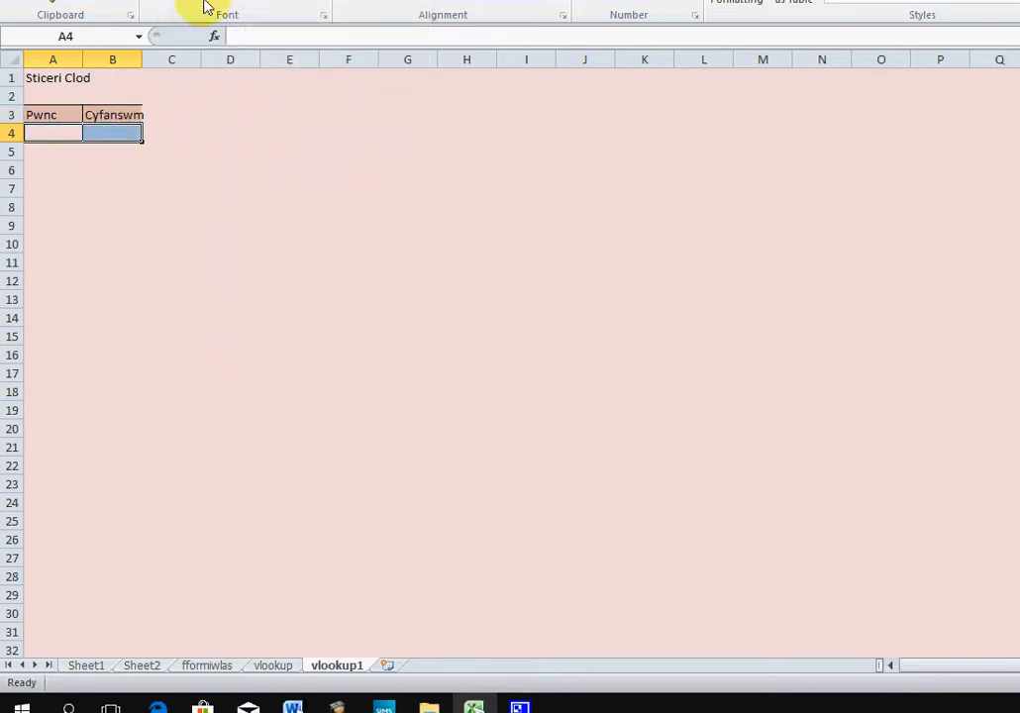
{"action": "left_click", "coordinate": [295, 1]}
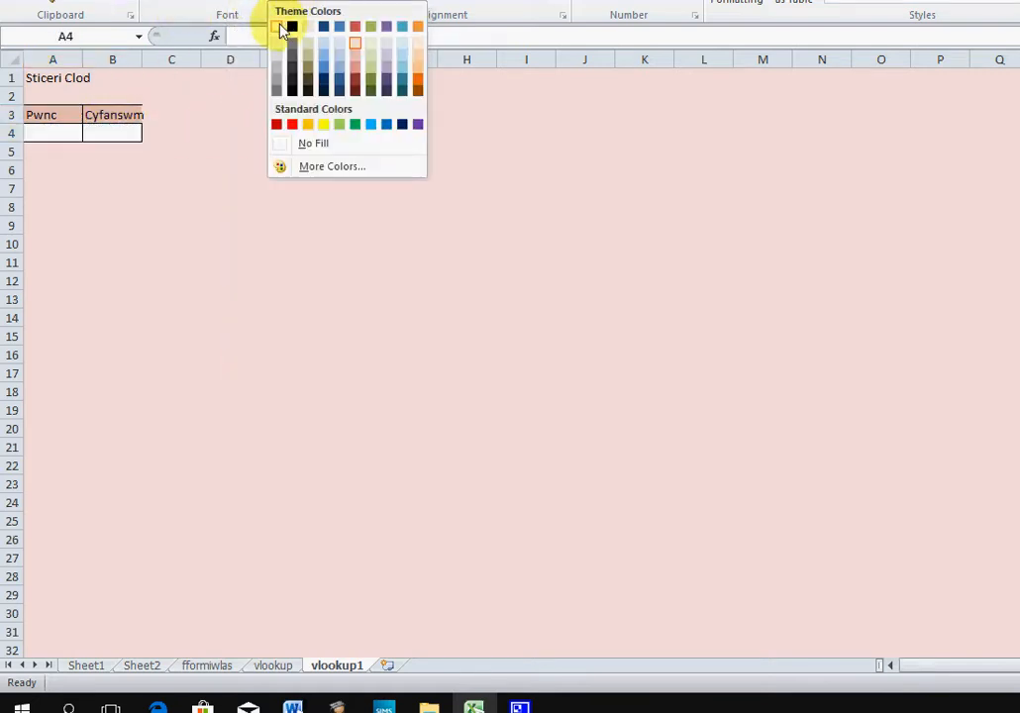
{"action": "left_click", "coordinate": [287, 26]}
Widen column B to fit the Cyfanswm heading and make column A wider.
{"action": "left_click_drag", "start_coordinate": [143, 60], "coordinate": [149, 57]}
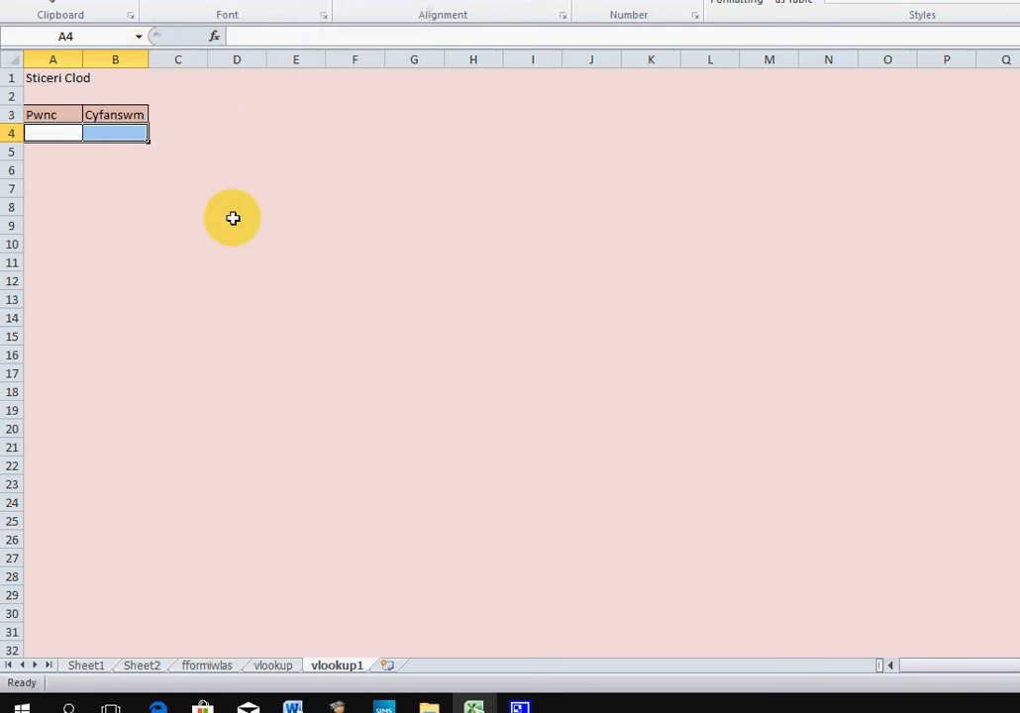
{"action": "scroll", "coordinate": [327, 355], "scroll_direction": "up", "scroll_amount": 7}
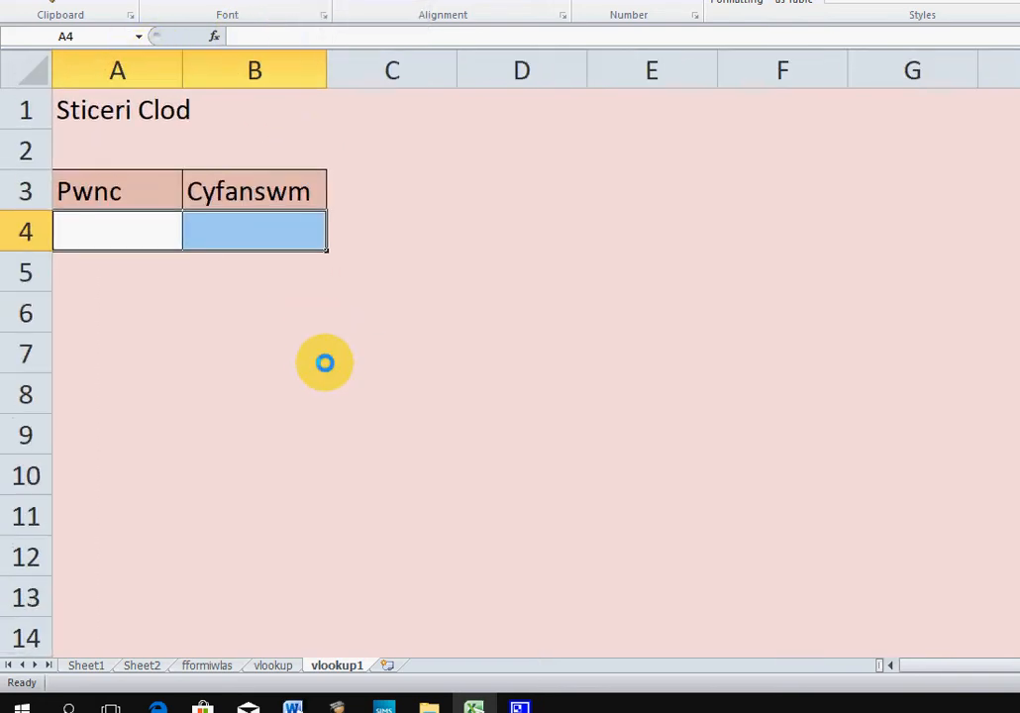
{"action": "left_click_drag", "start_coordinate": [182, 58], "coordinate": [221, 67]}
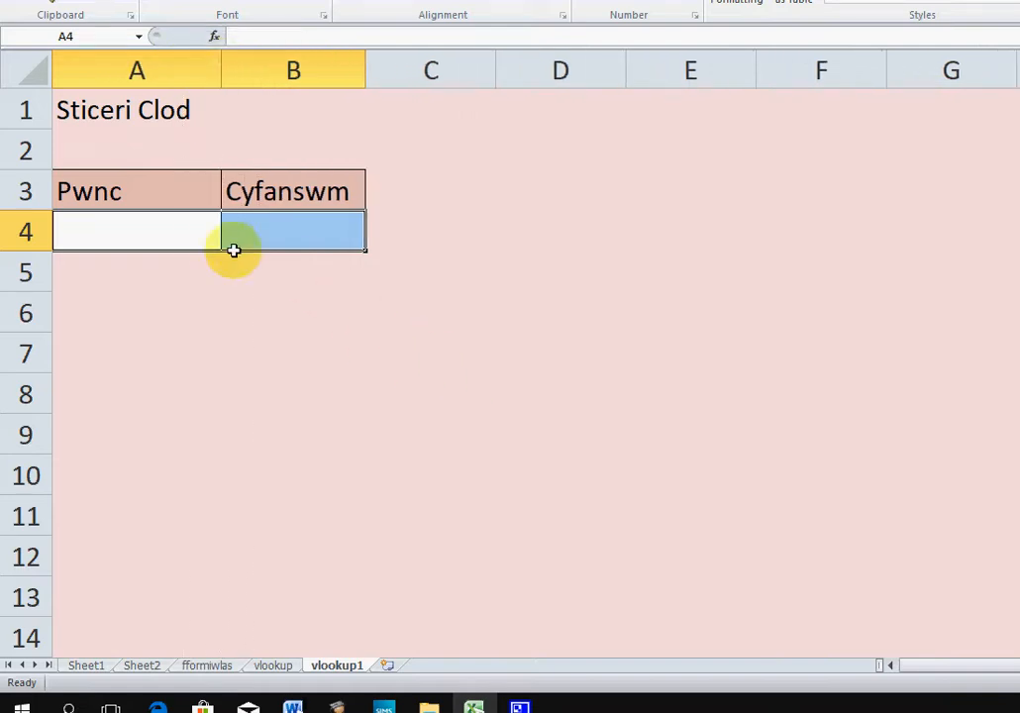
Review the subject options offered in A4 of the vlookup sheet, and return to the vlookup1 sheet.
{"action": "left_click", "coordinate": [275, 665]}
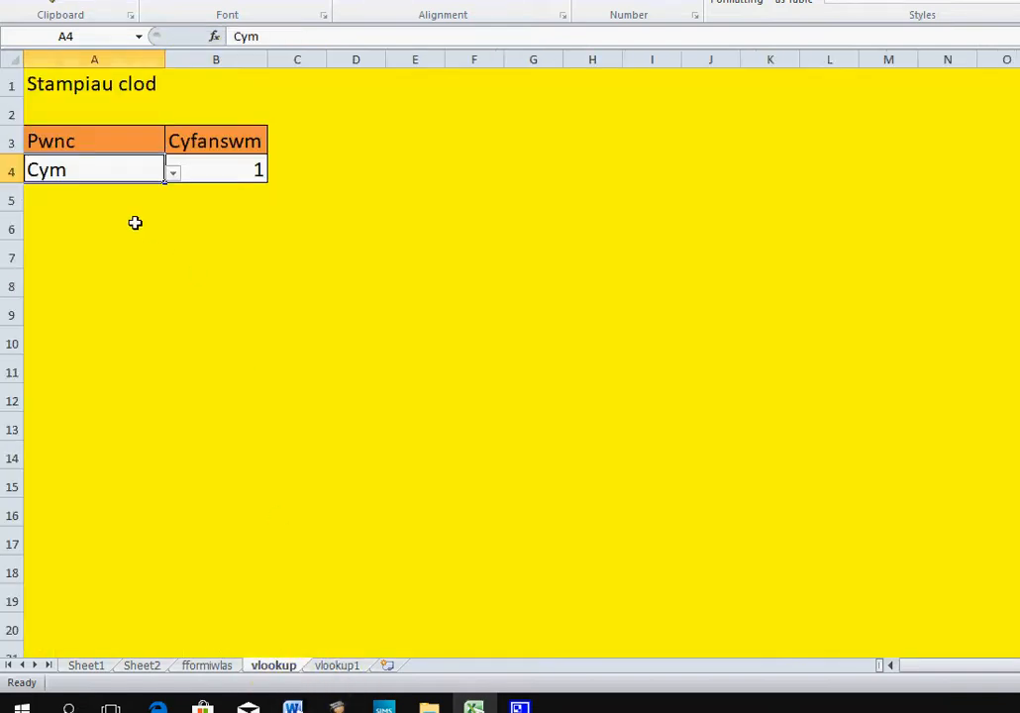
{"action": "left_click", "coordinate": [172, 174]}
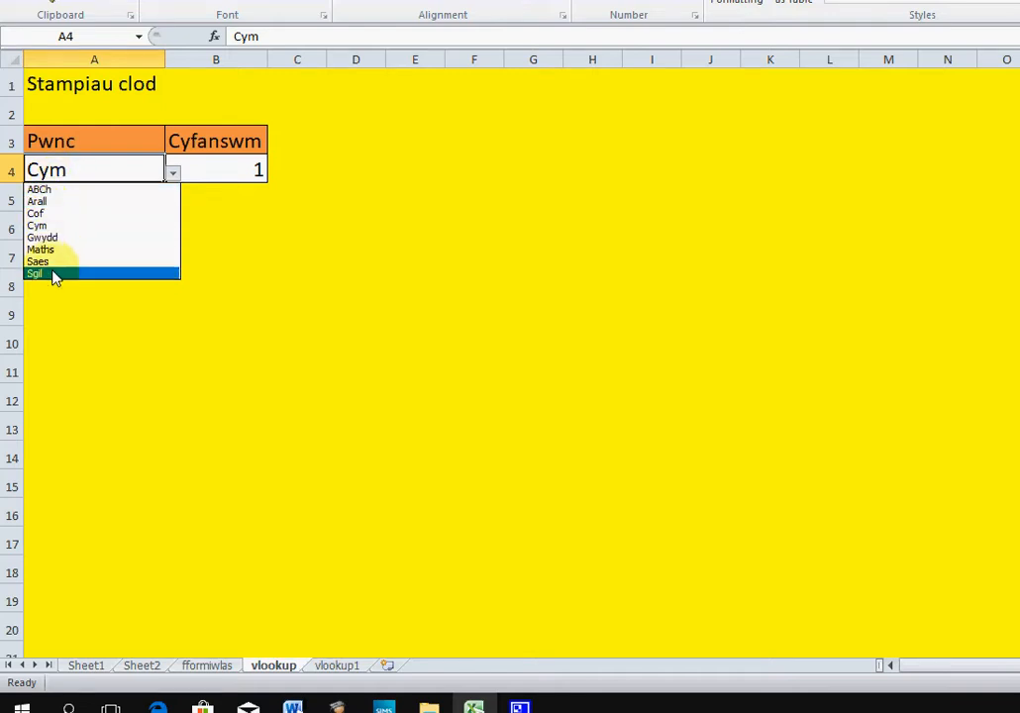
{"action": "left_click", "coordinate": [343, 674]}
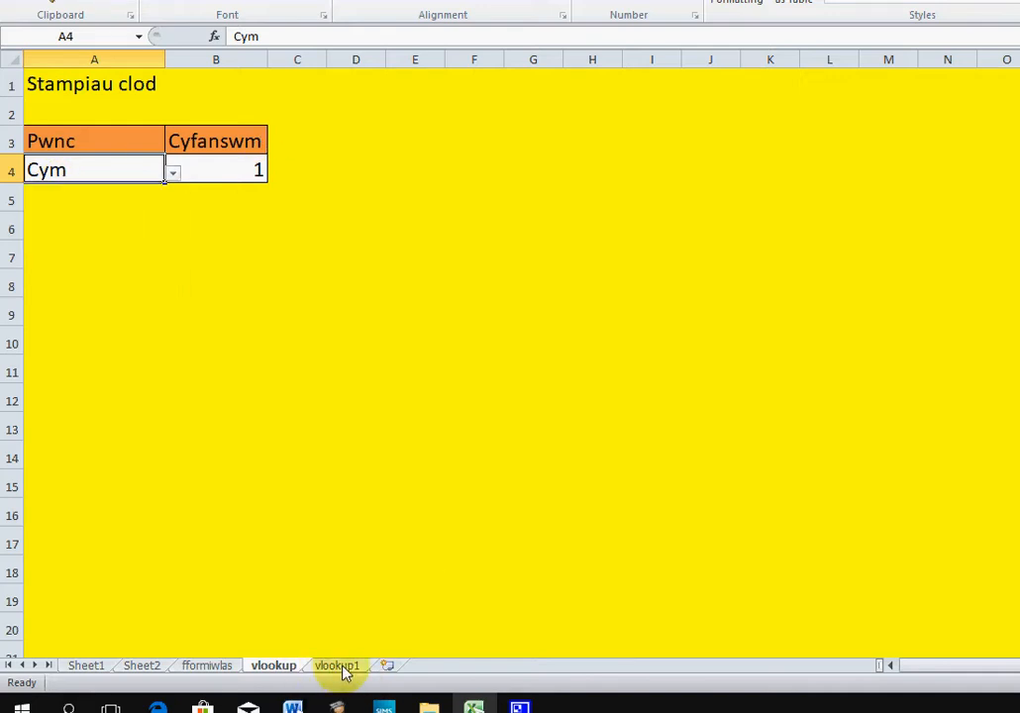
{"action": "left_click", "coordinate": [343, 670]}
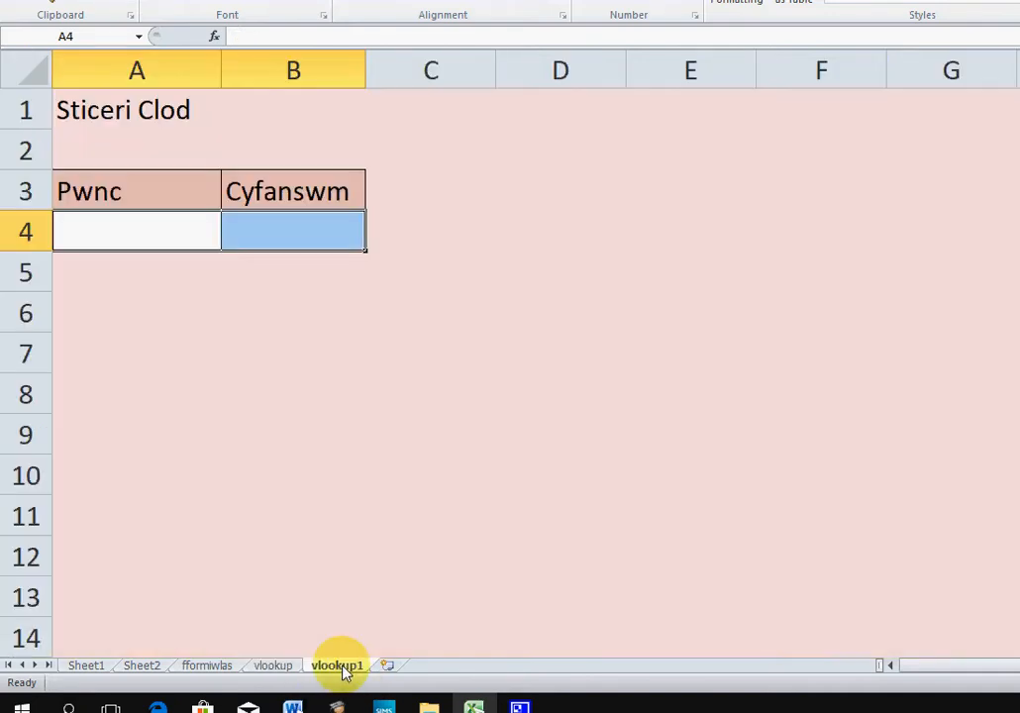
Sort the subject table rows A4:E11 on Sheet2 alphabetically from A to Z.
{"action": "left_click", "coordinate": [155, 230]}
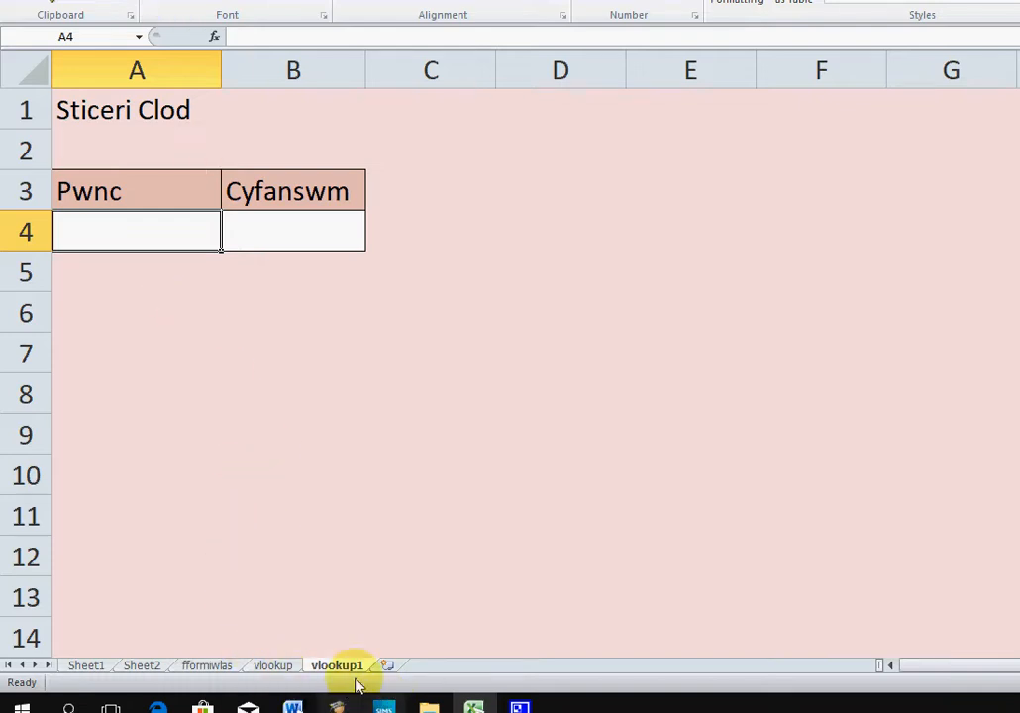
{"action": "left_click", "coordinate": [141, 669]}
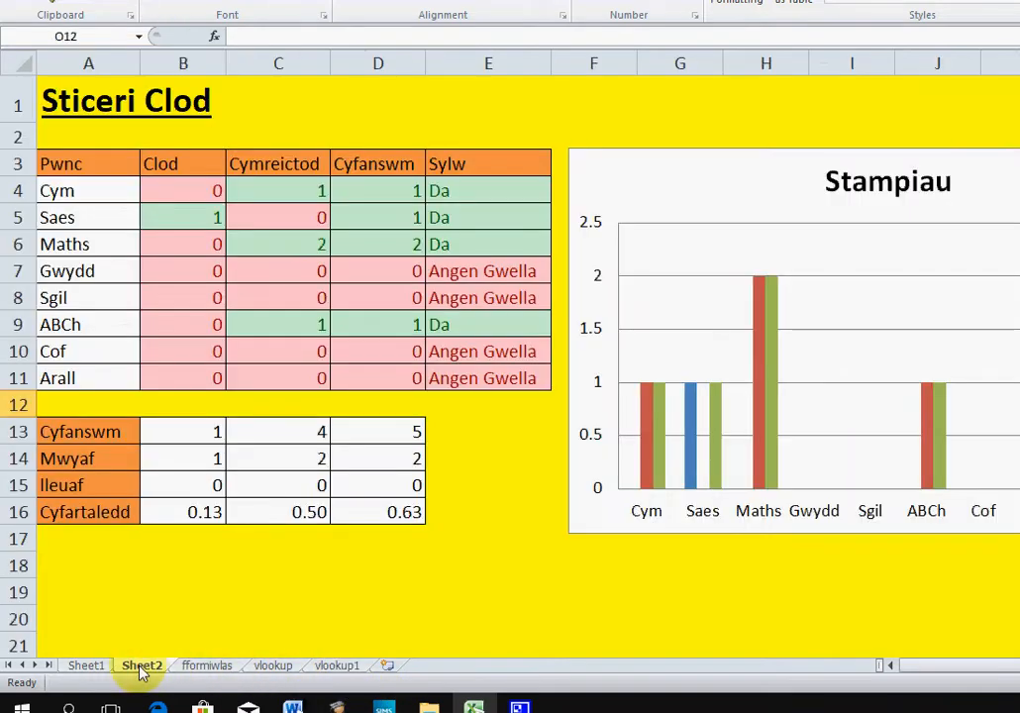
{"action": "left_click", "coordinate": [81, 190]}
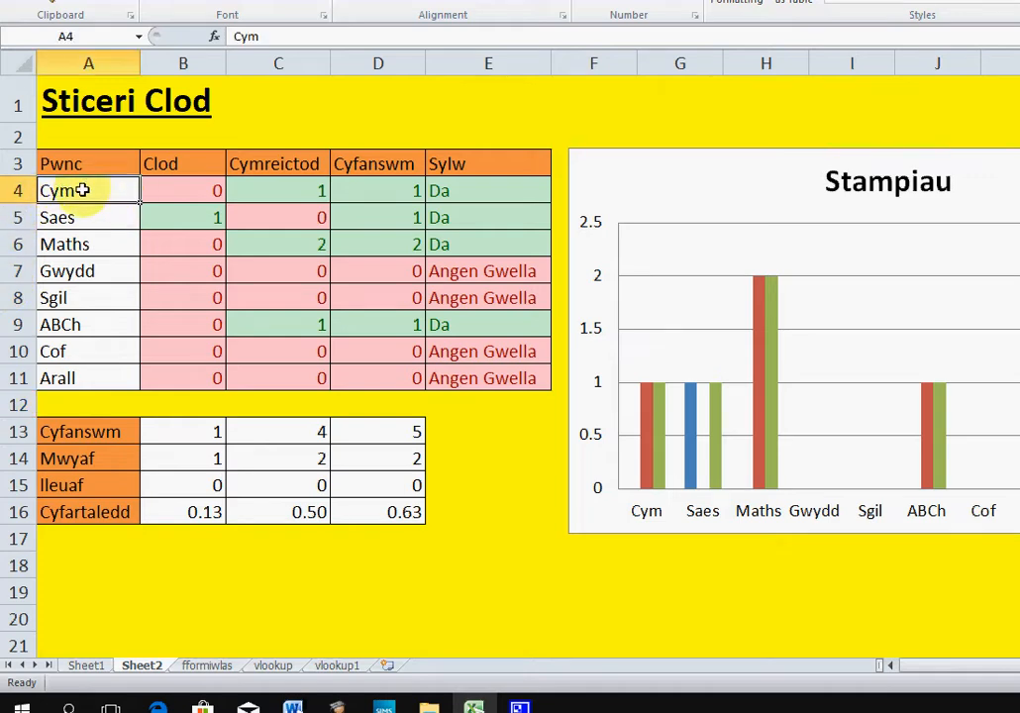
{"action": "left_click_drag", "start_coordinate": [82, 190], "coordinate": [485, 371]}
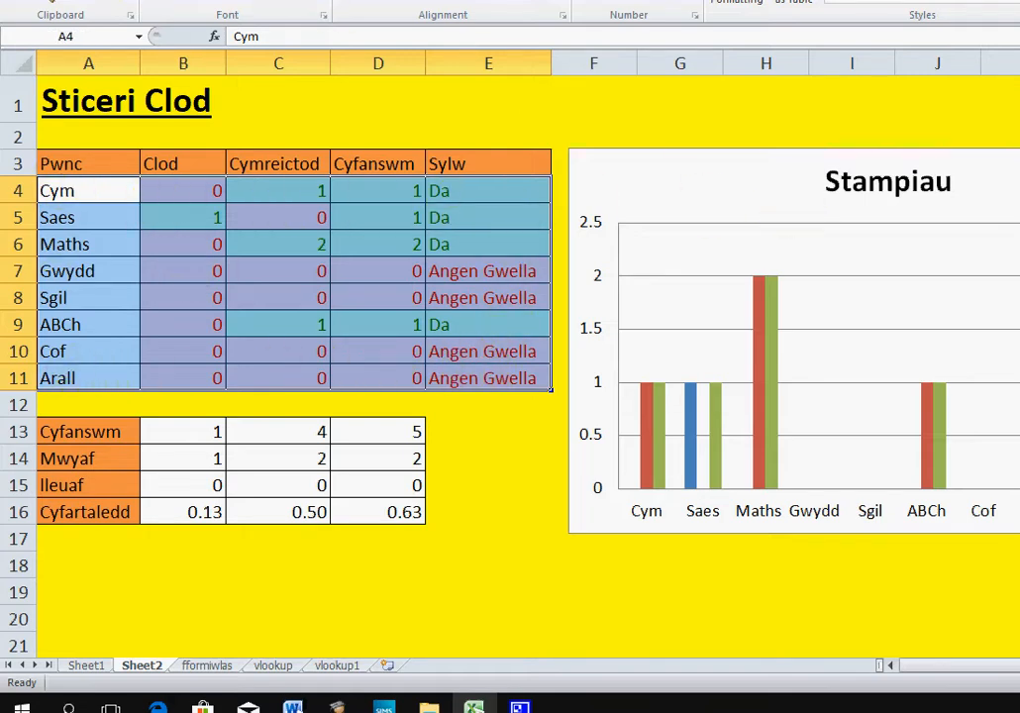
{"action": "left_click", "coordinate": [9, 2]}
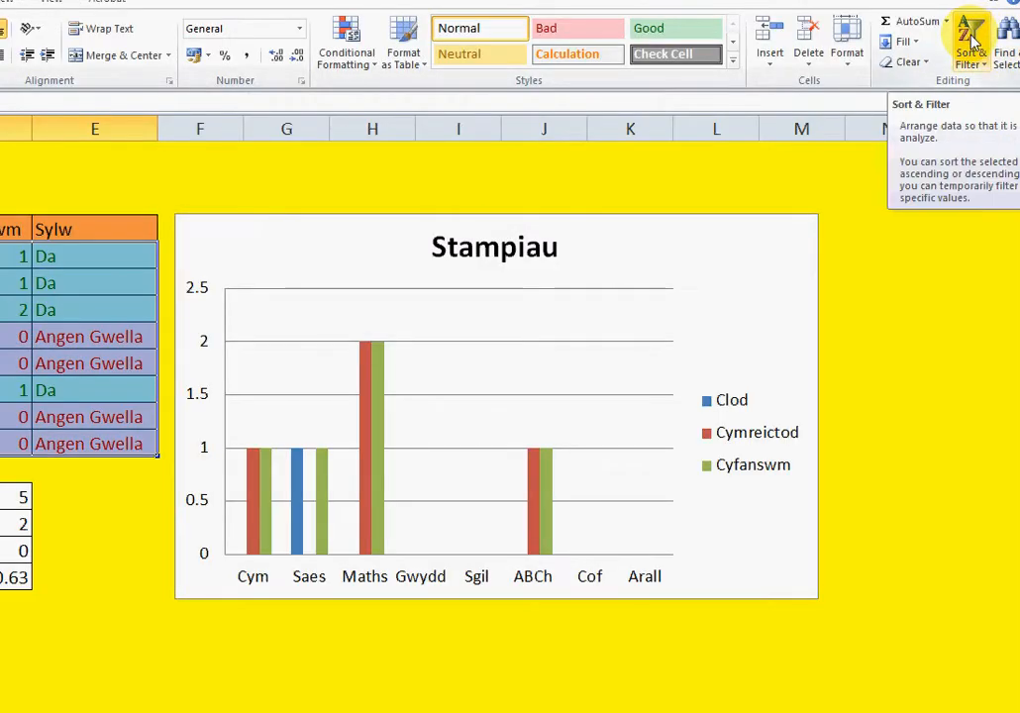
{"action": "left_click", "coordinate": [971, 42]}
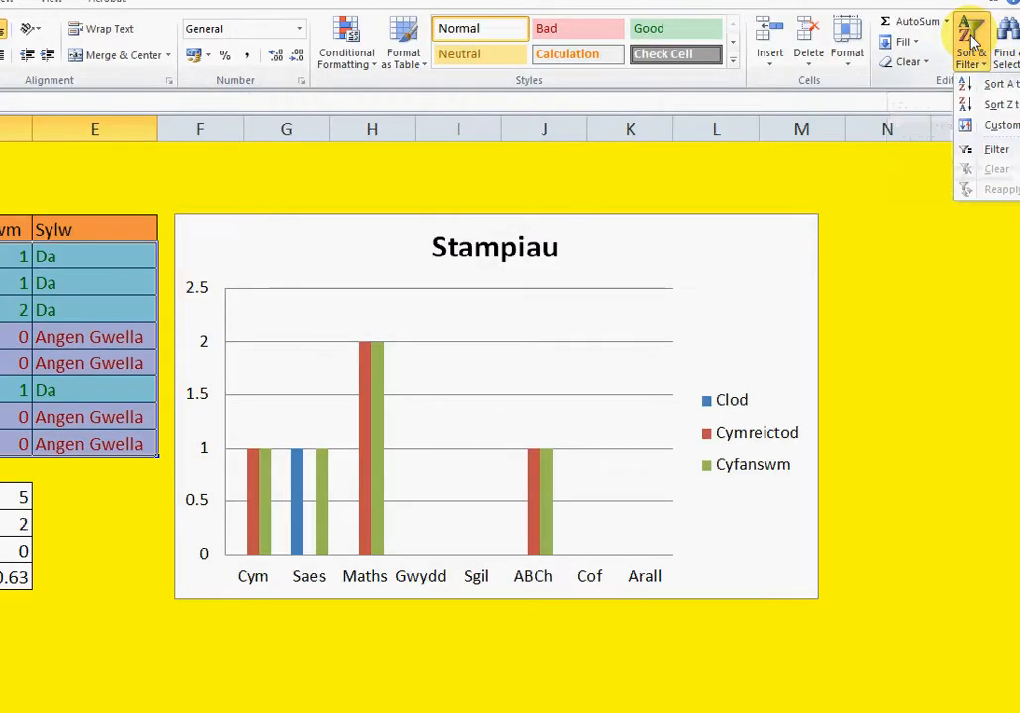
{"action": "left_click", "coordinate": [994, 87]}
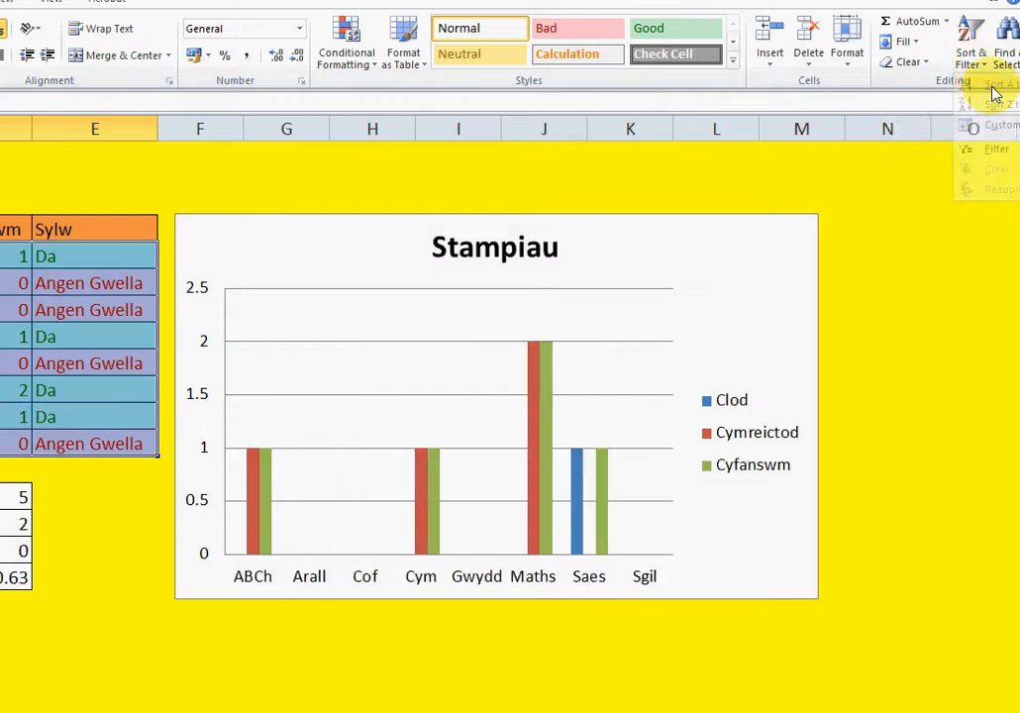
Return to the vlookup1 sheet and set the data validation of A4 to allow a List.
{"action": "left_click", "coordinate": [4, 4]}
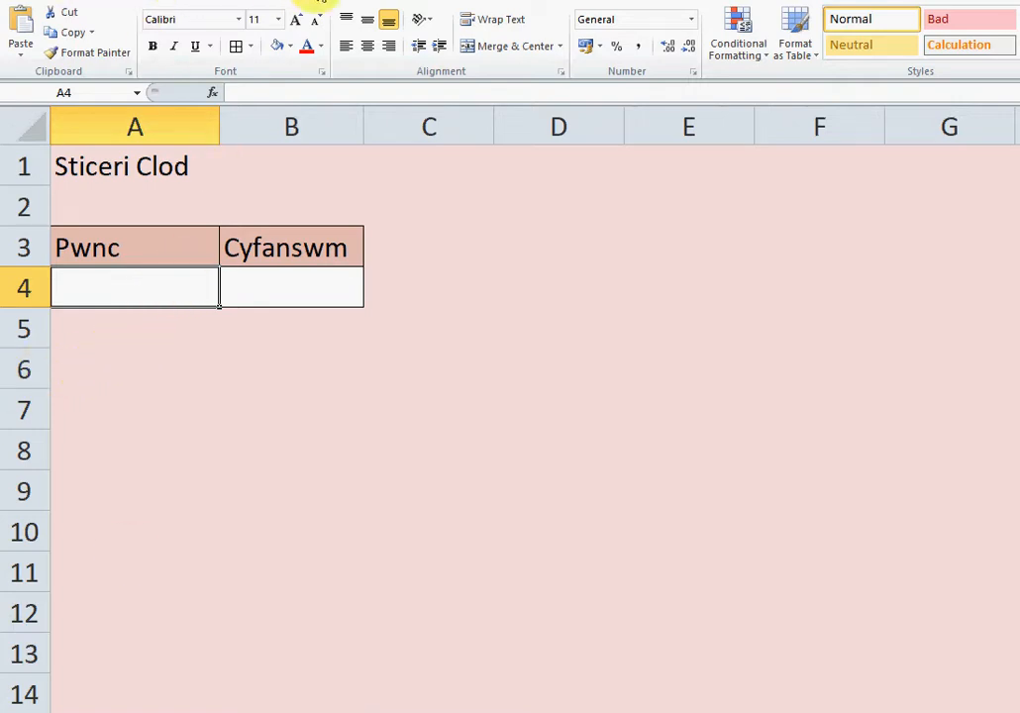
{"action": "left_click", "coordinate": [1018, 1]}
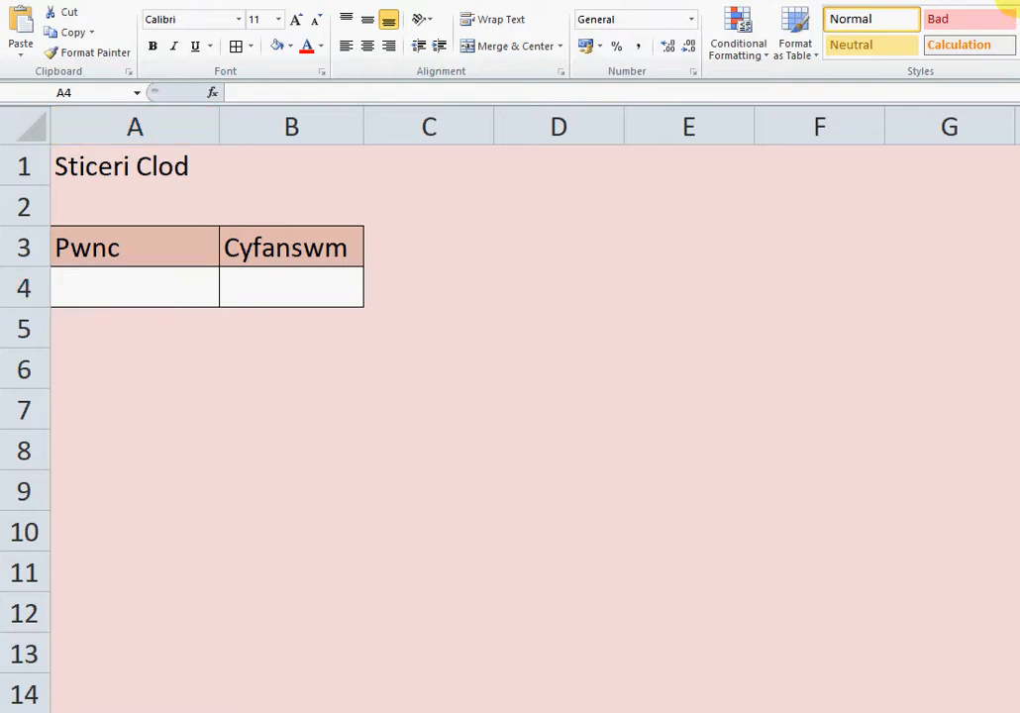
{"action": "left_click", "coordinate": [330, 32]}
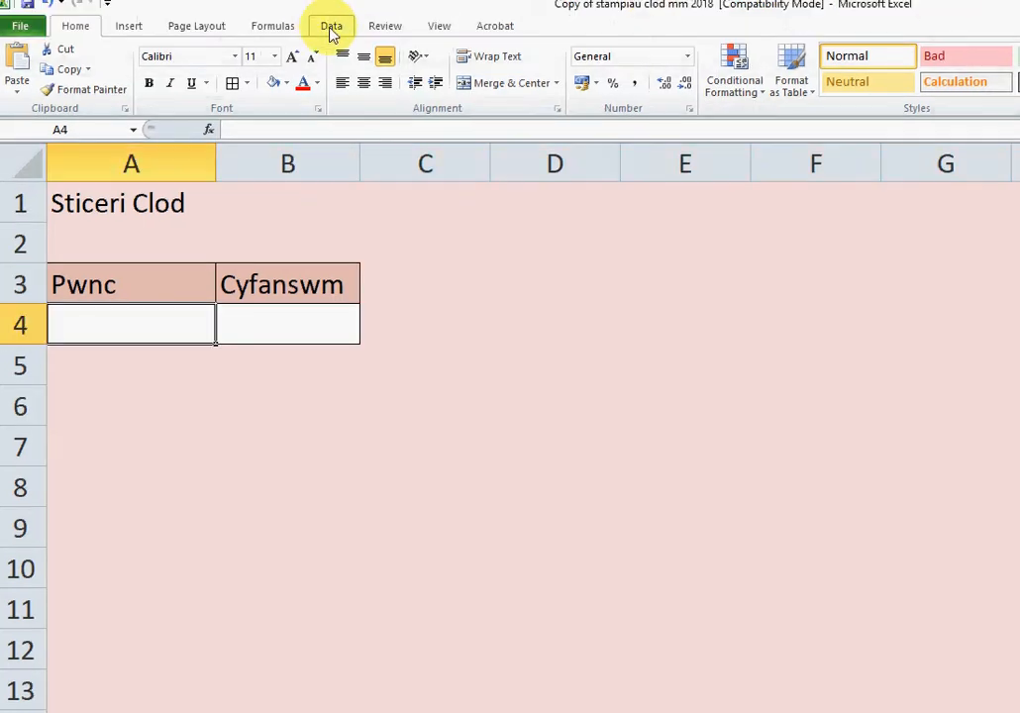
{"action": "left_click", "coordinate": [333, 34]}
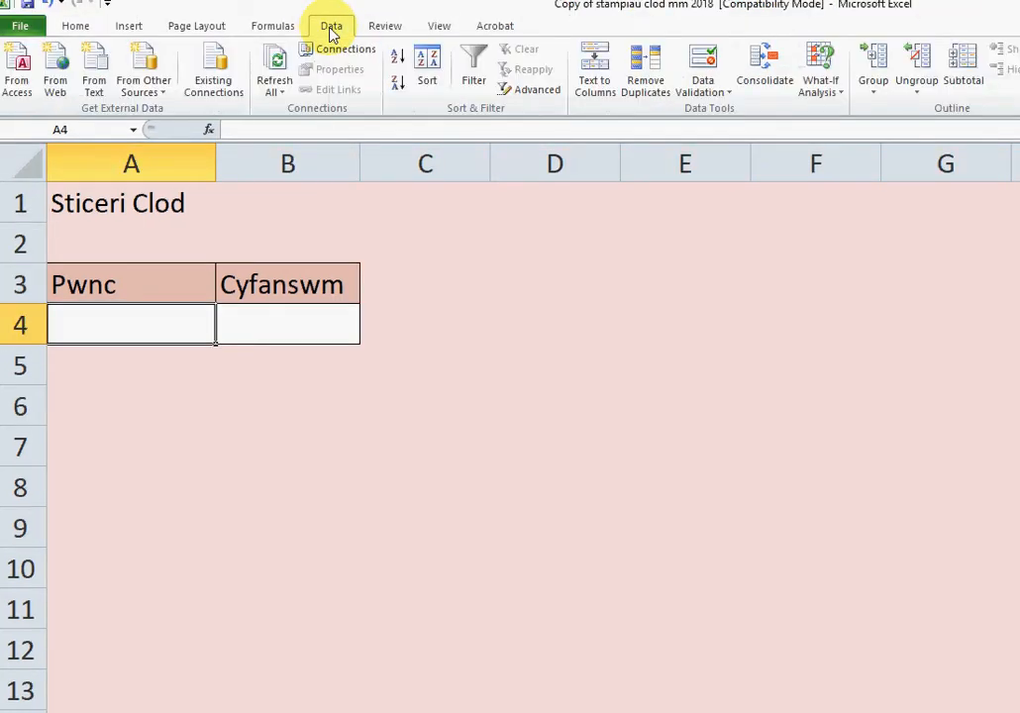
{"action": "left_click", "coordinate": [705, 82]}
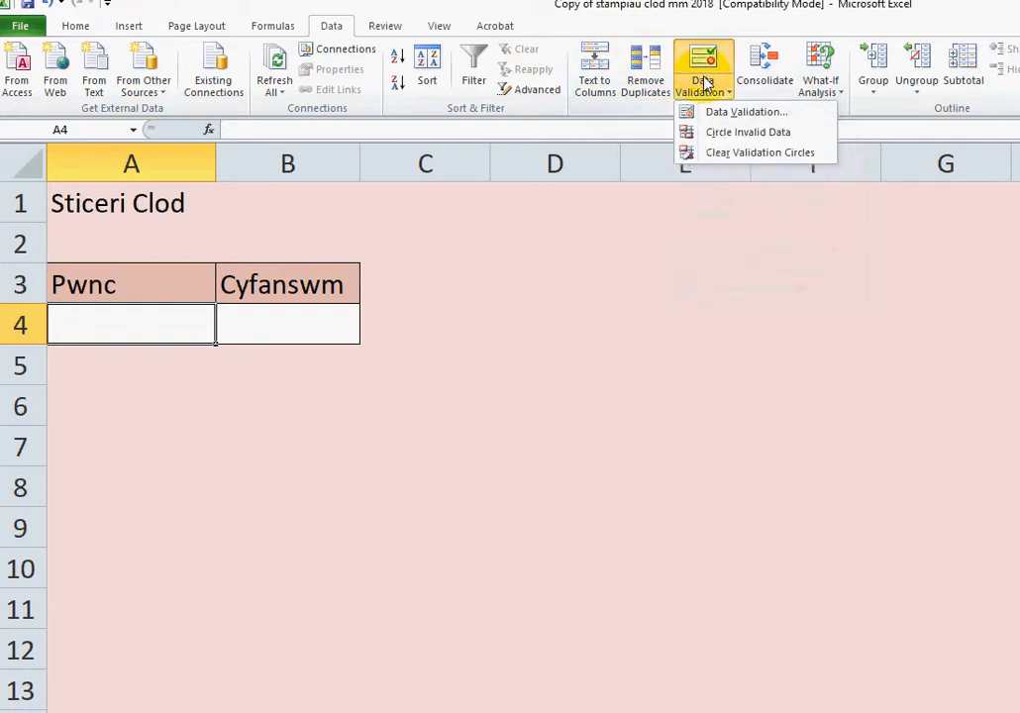
{"action": "left_click", "coordinate": [724, 113]}
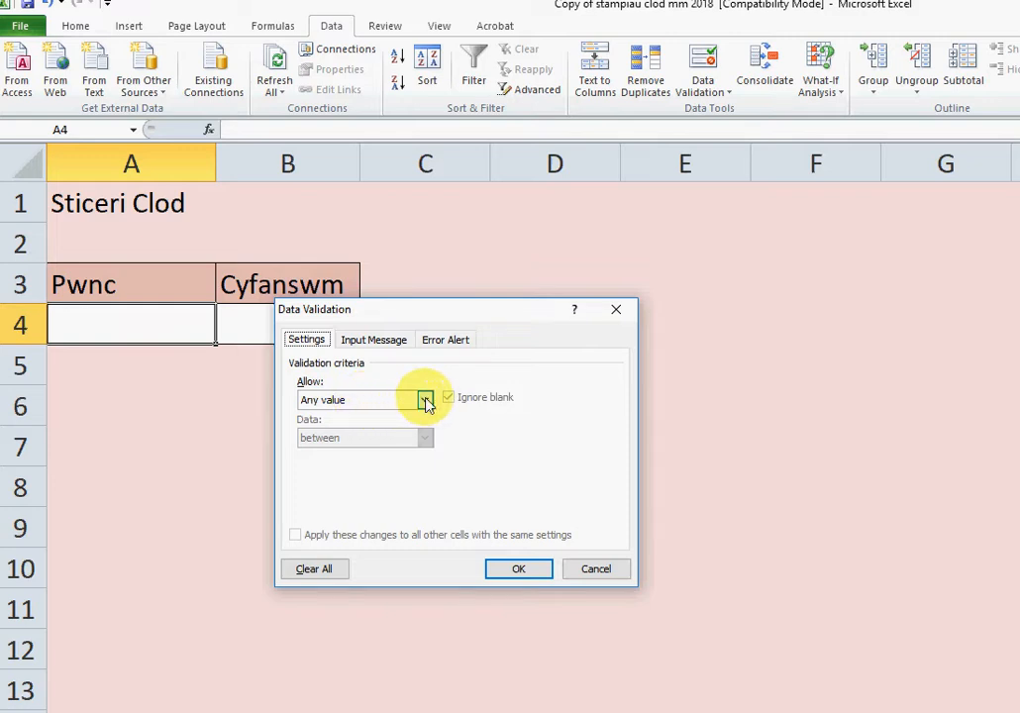
{"action": "left_click", "coordinate": [425, 401]}
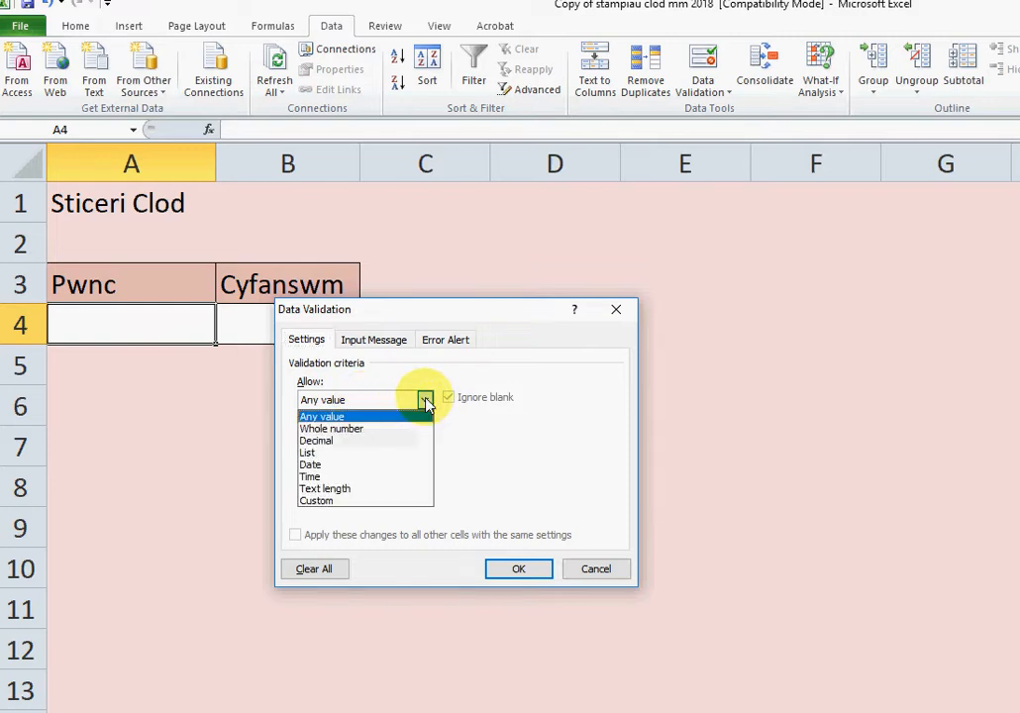
{"action": "left_click", "coordinate": [410, 459]}
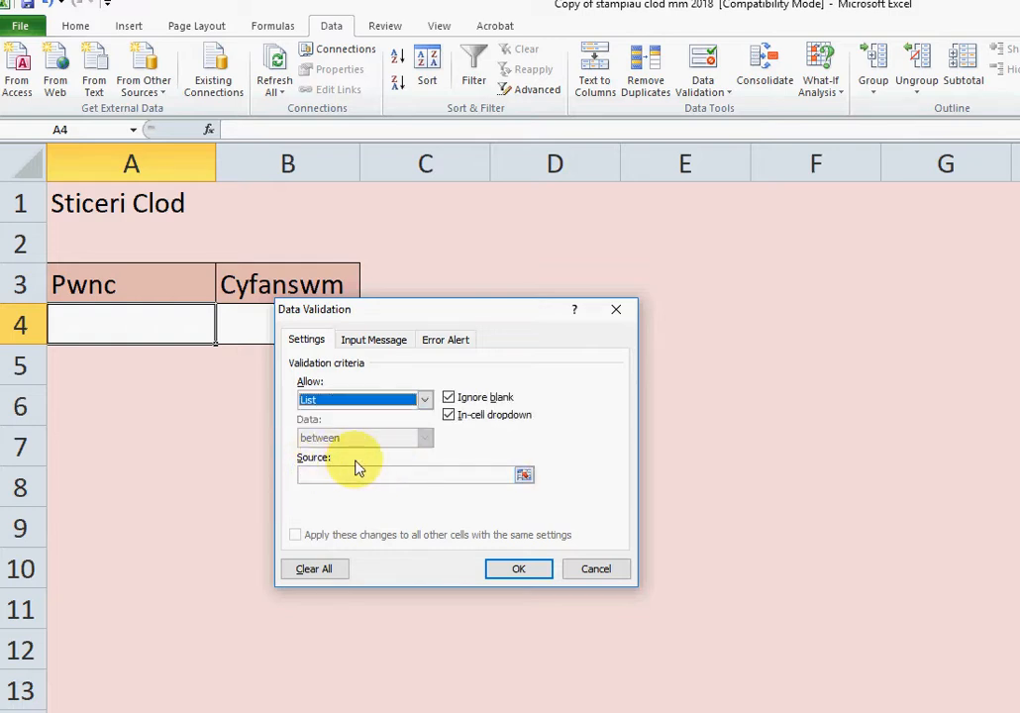
Use the subject names in =Sheet2!$A$4:$A$11 as the list source and apply the validation to A4.
{"action": "left_click", "coordinate": [451, 478]}
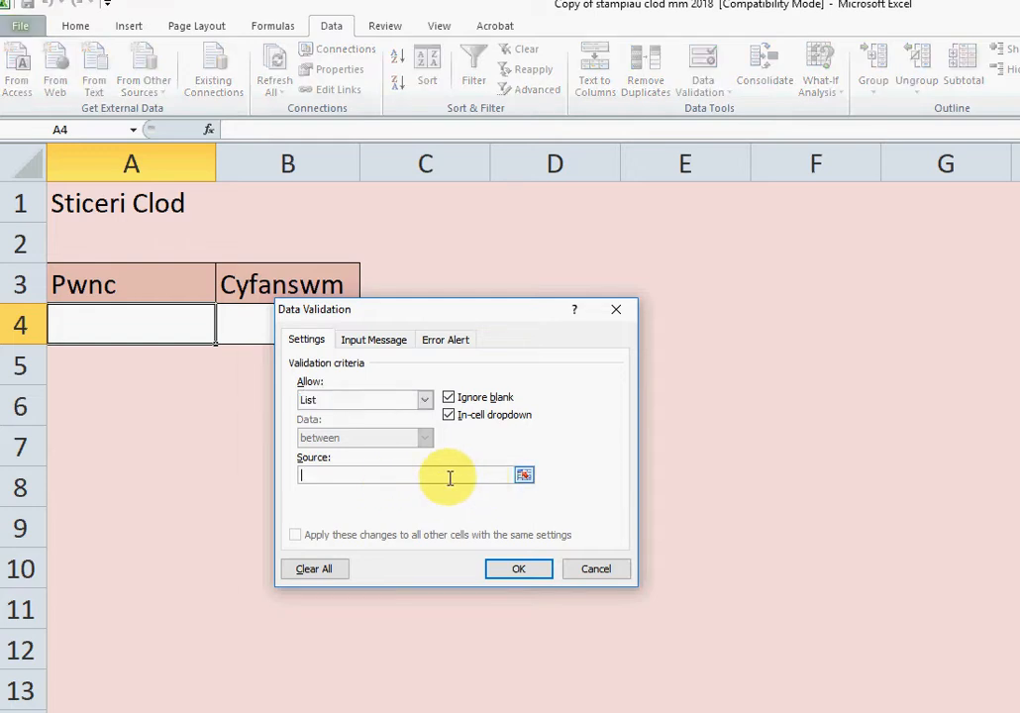
{"action": "left_click", "coordinate": [524, 479]}
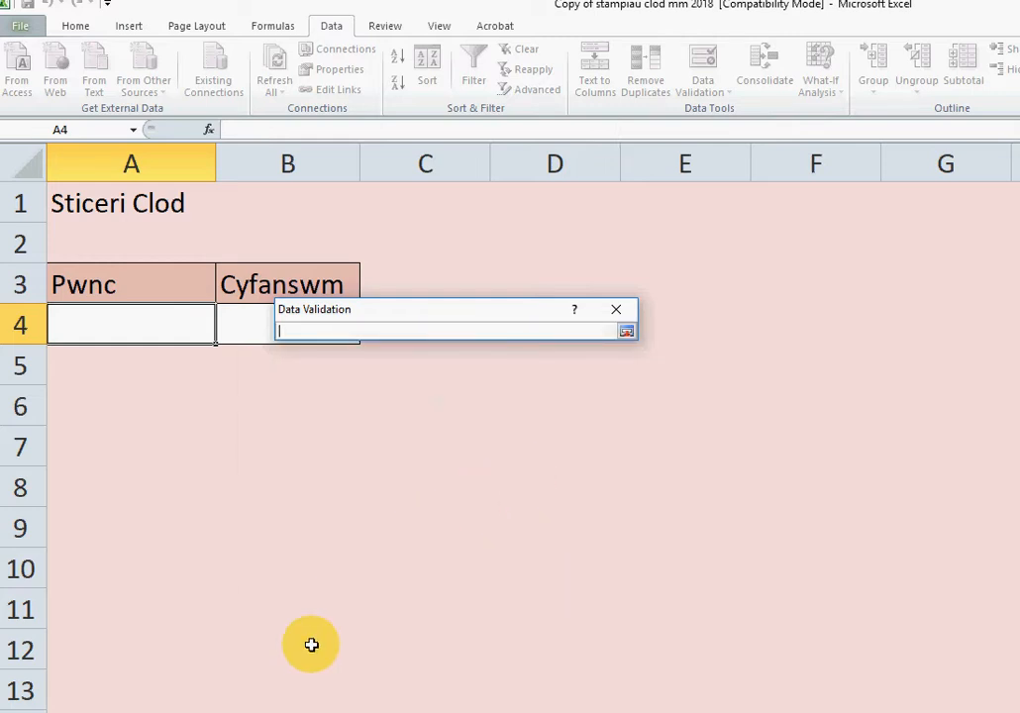
{"action": "key", "text": "ctrl+Page_Up"}
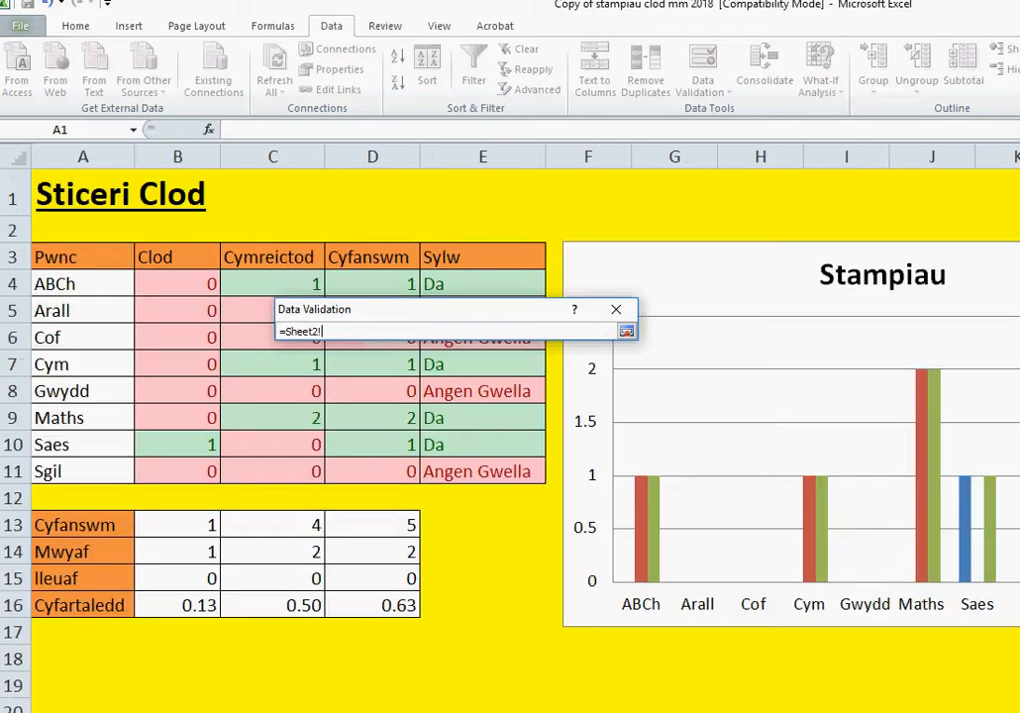
{"action": "left_click", "coordinate": [78, 283]}
{"action": "left_click_drag", "start_coordinate": [77, 283], "coordinate": [89, 471]}
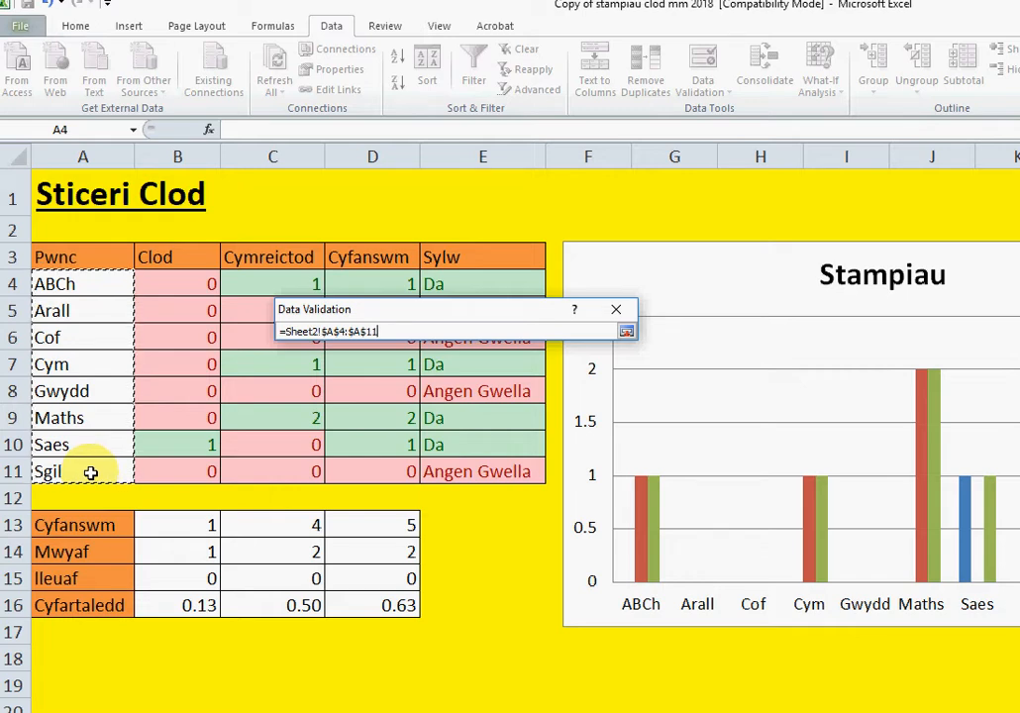
{"action": "key", "text": "Return"}
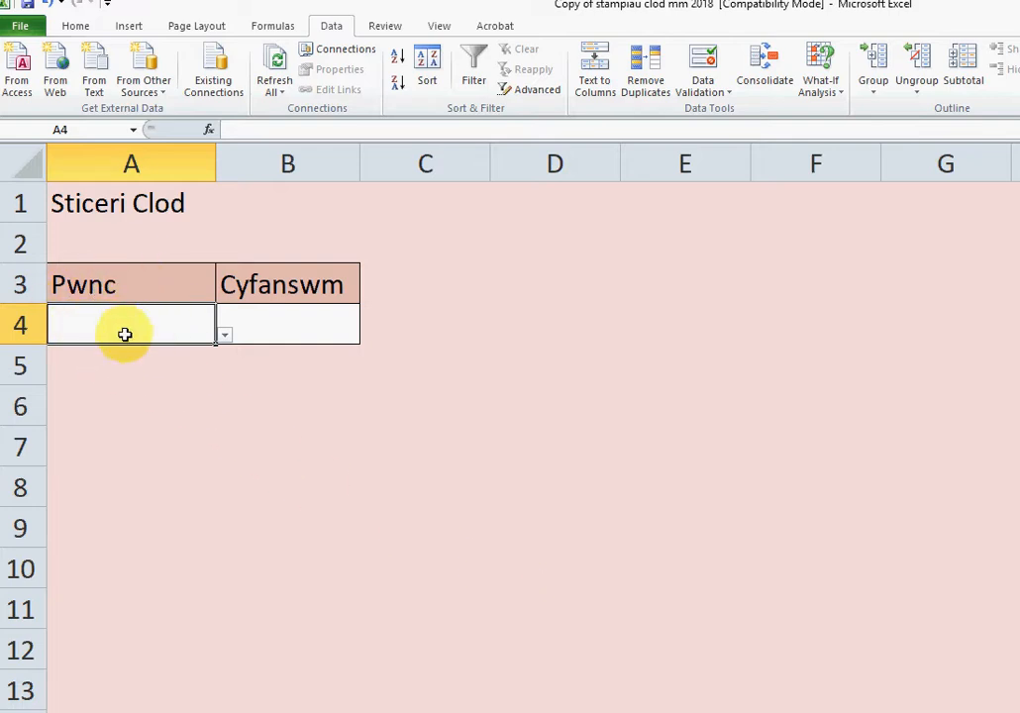
Test the subject drop-down in A4 by choosing Cof, Maths and Saes in turn.
{"action": "left_click", "coordinate": [225, 336]}
{"action": "left_click", "coordinate": [193, 413]}
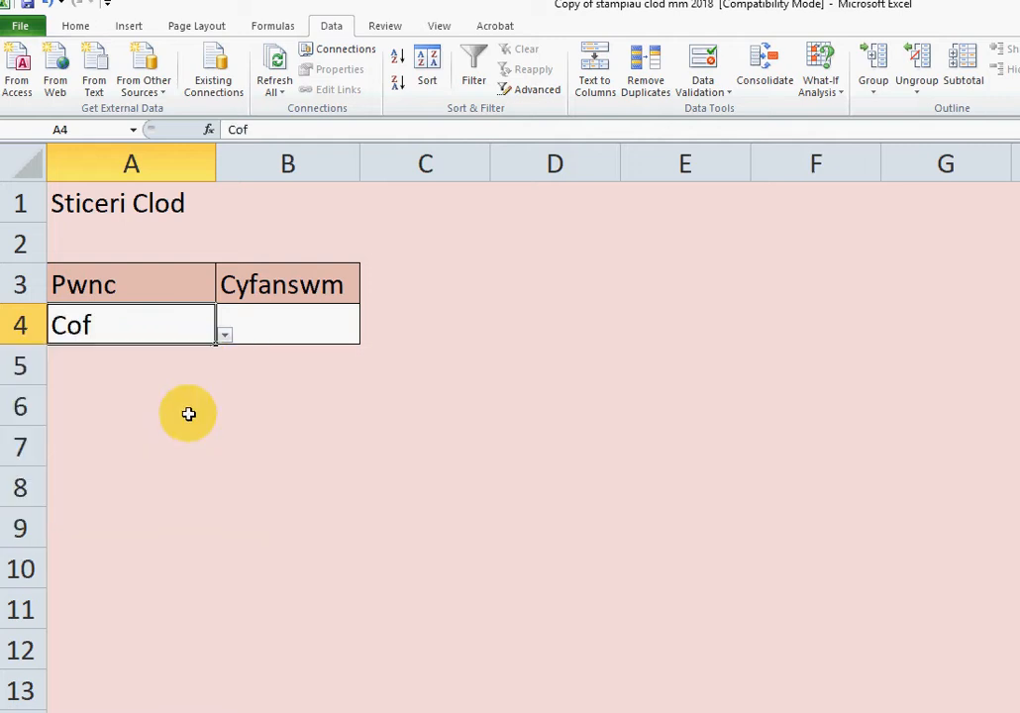
{"action": "left_click", "coordinate": [226, 335]}
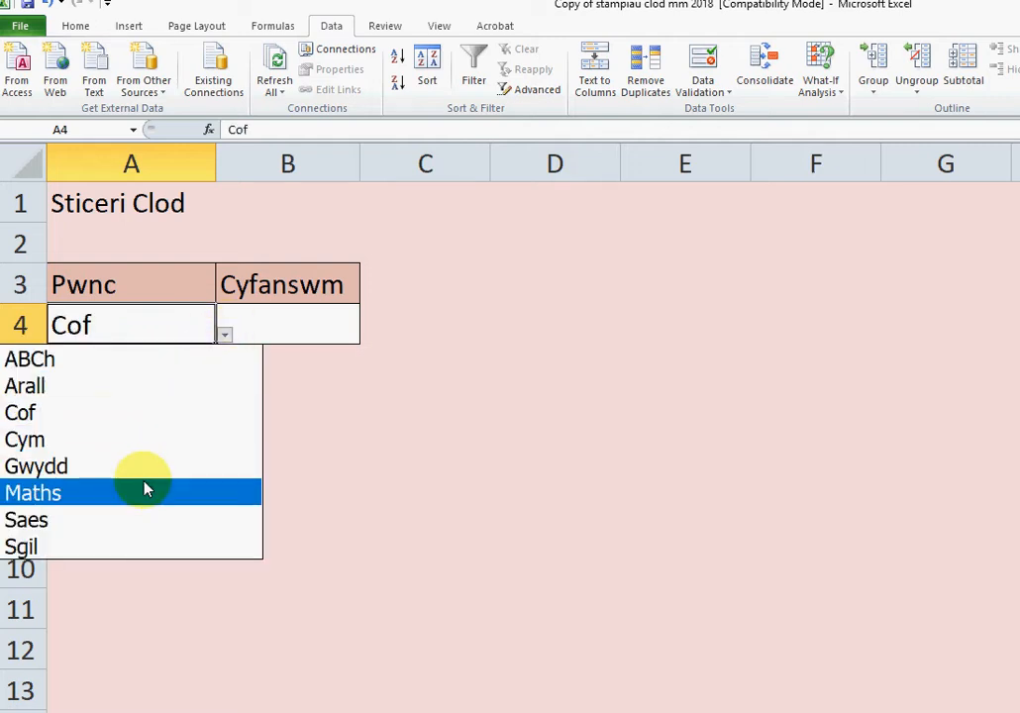
{"action": "left_click", "coordinate": [143, 492]}
{"action": "left_click", "coordinate": [226, 337]}
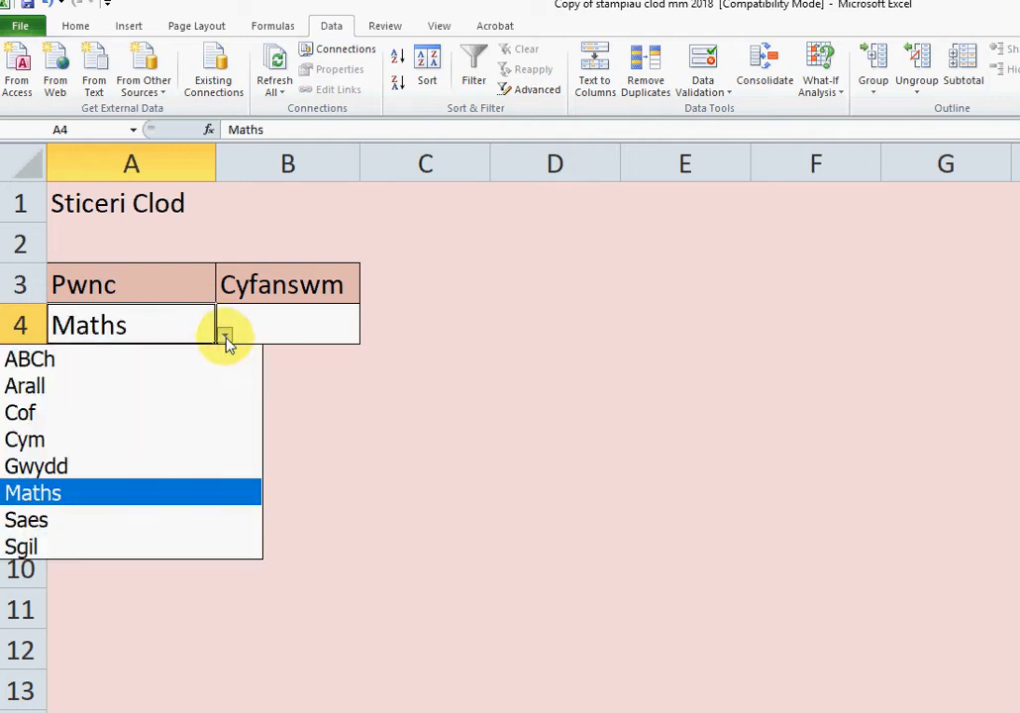
{"action": "left_click", "coordinate": [144, 522]}
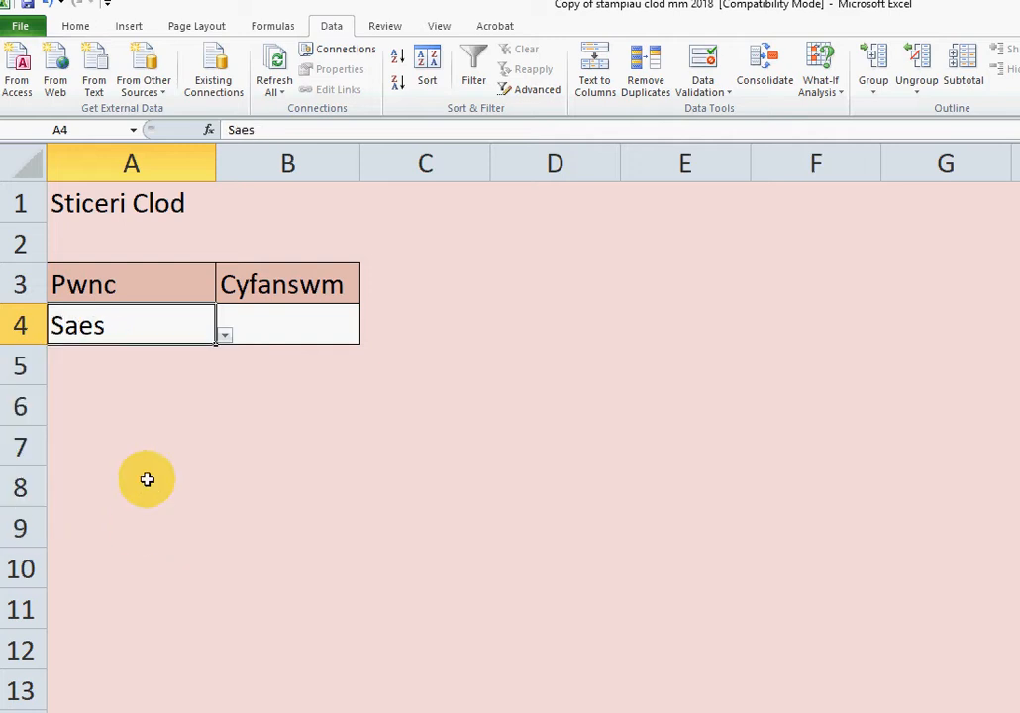
Choose Cym as the subject in A4 from its drop-down.
{"action": "left_click", "coordinate": [313, 327]}
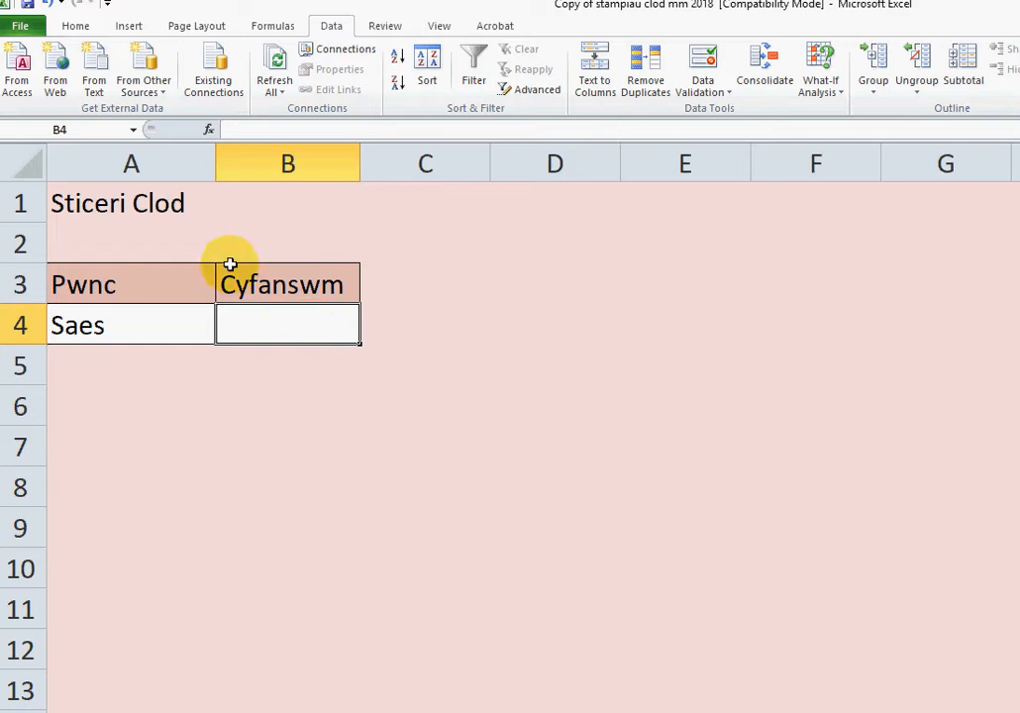
{"action": "left_click", "coordinate": [138, 322]}
{"action": "left_click", "coordinate": [226, 337]}
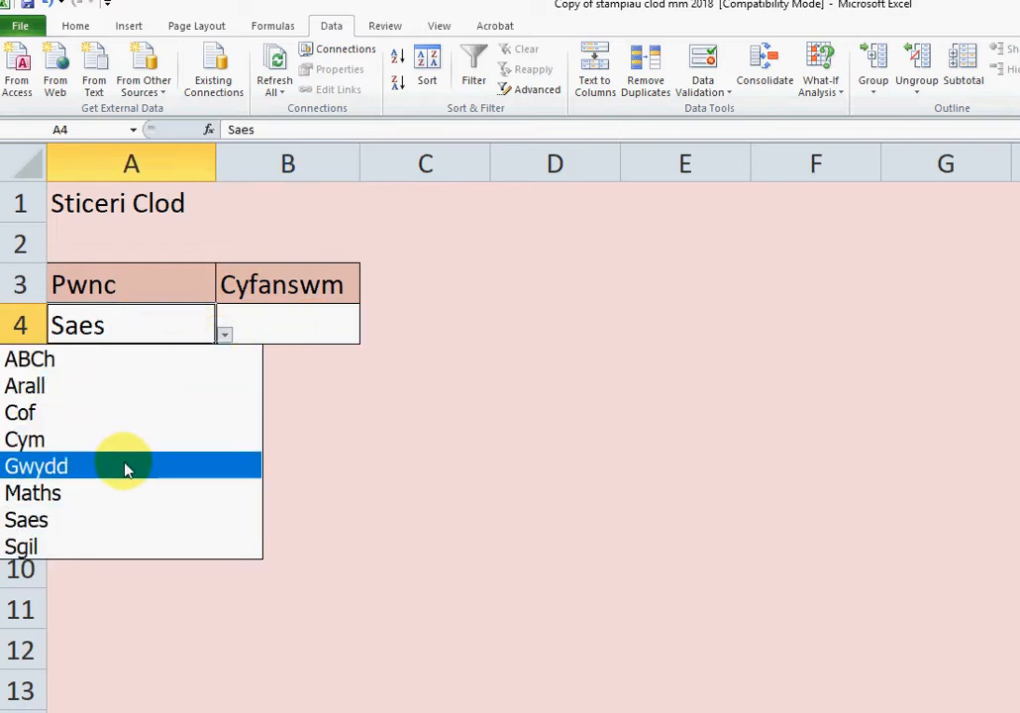
{"action": "left_click", "coordinate": [123, 441]}
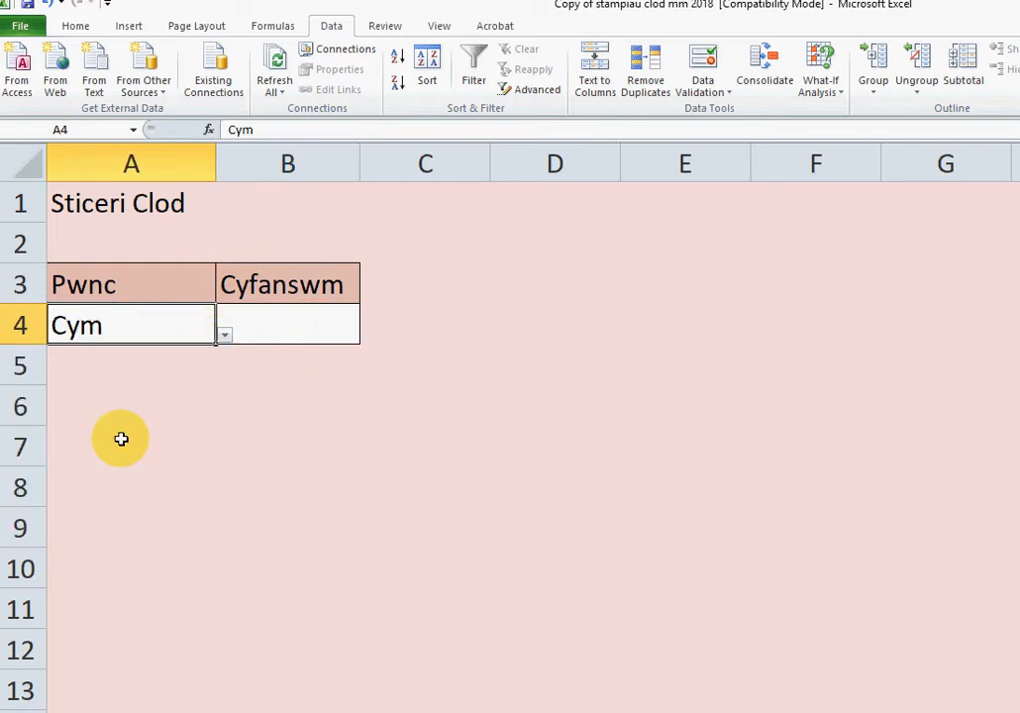
Start a VLOOKUP formula in B4 with the subject cell A4 as its lookup value.
{"action": "left_click", "coordinate": [272, 321]}
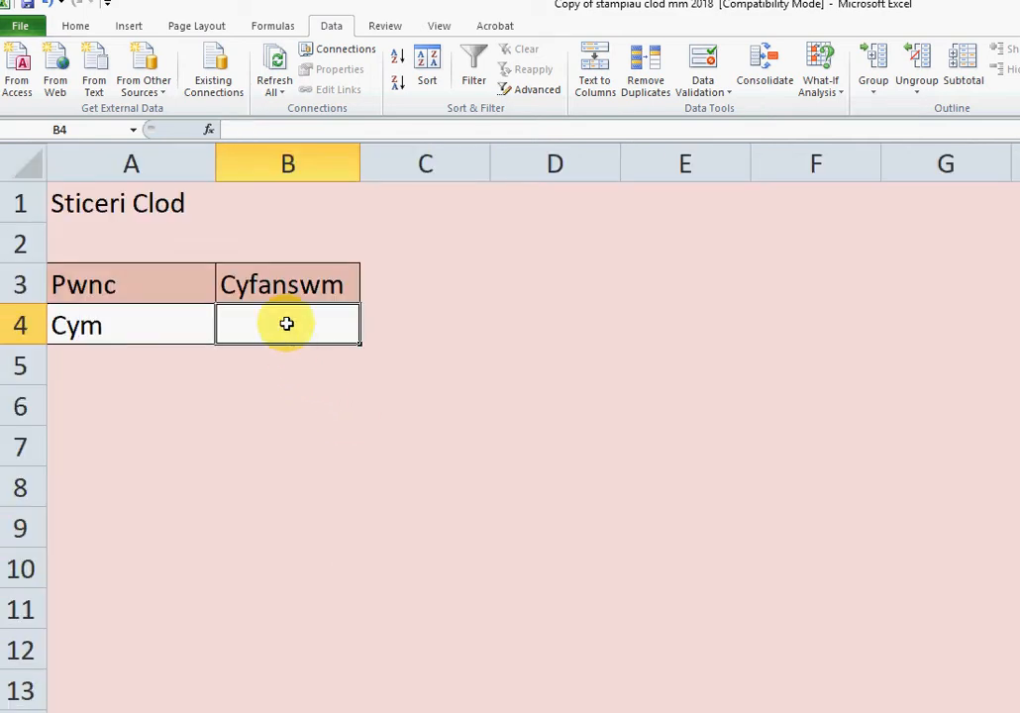
{"action": "left_click", "coordinate": [244, 130]}
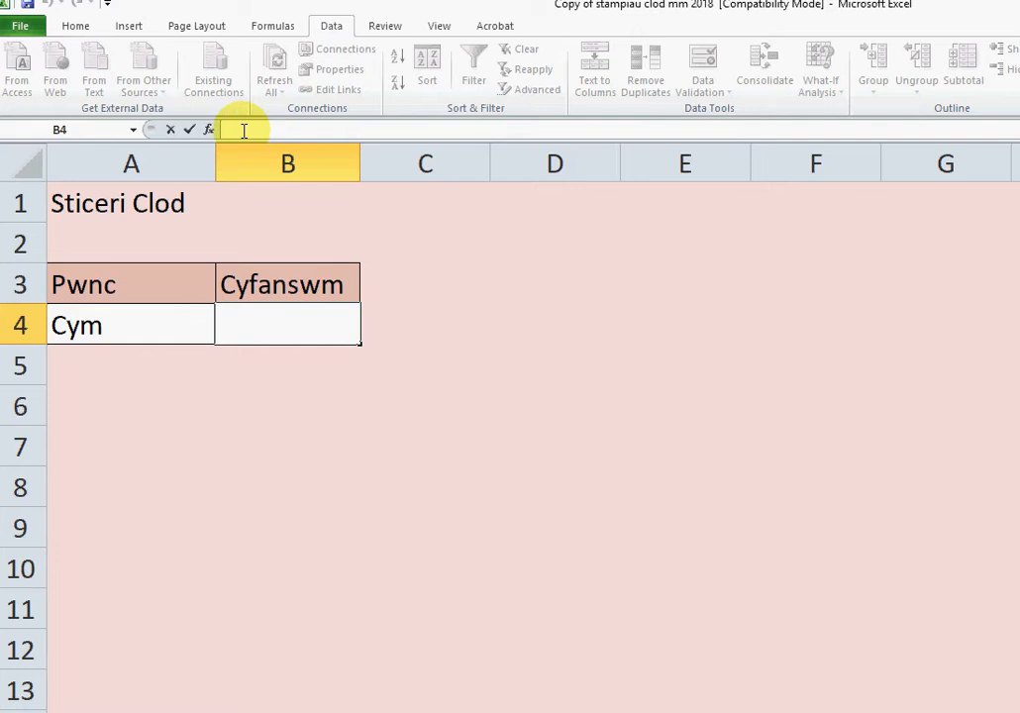
{"action": "type", "text": "=vlook"}
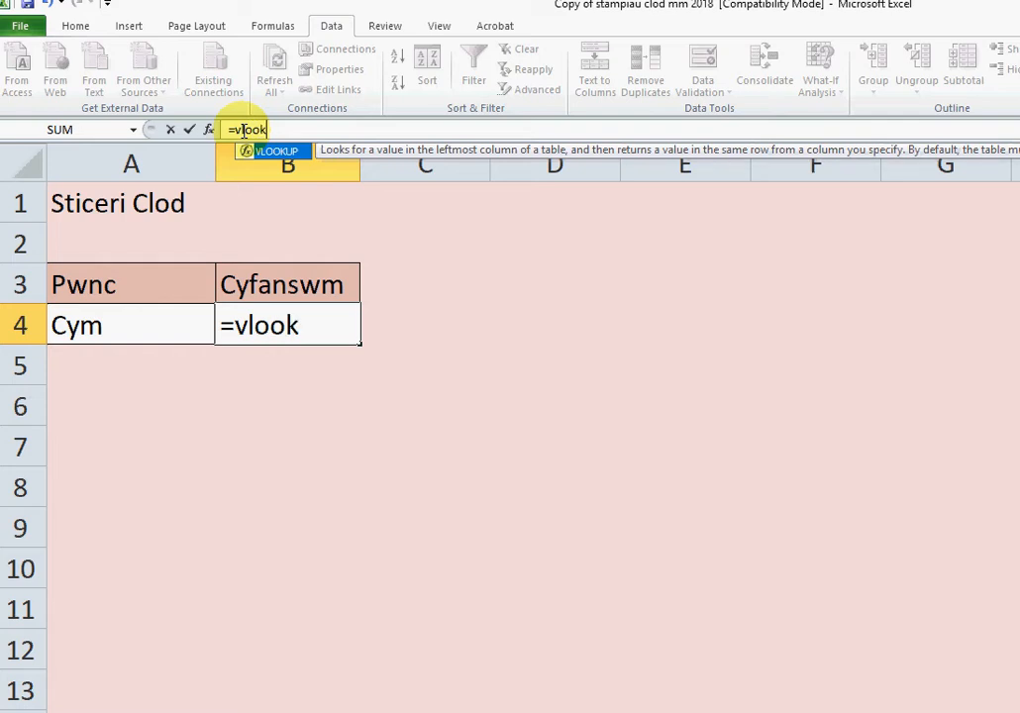
{"action": "type", "text": "up"}
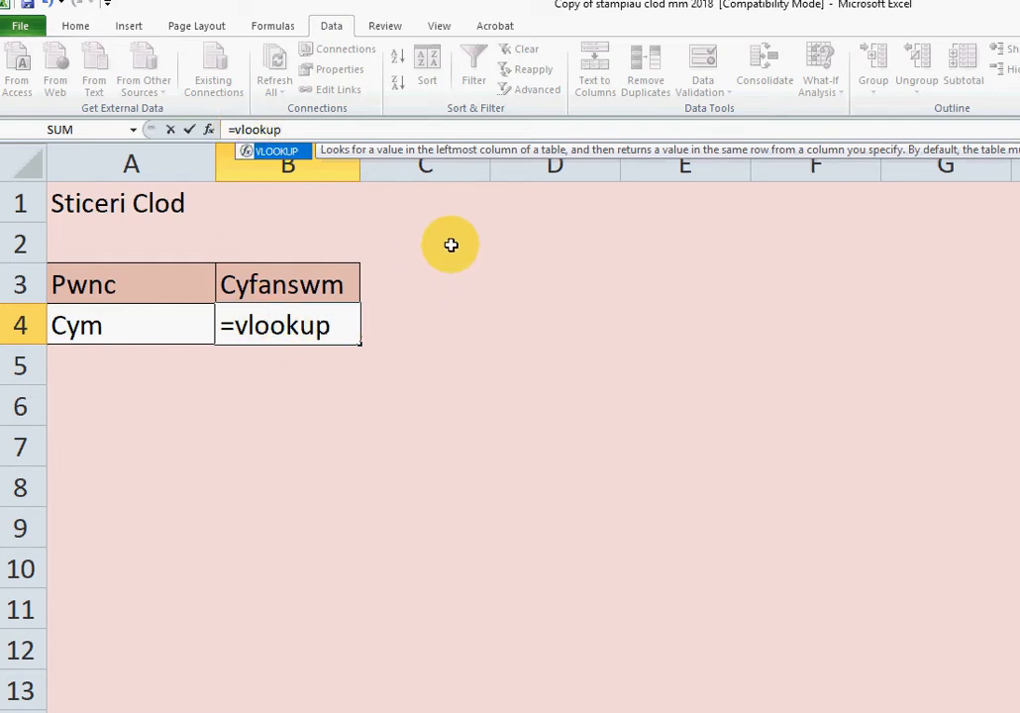
{"action": "left_click", "coordinate": [327, 123]}
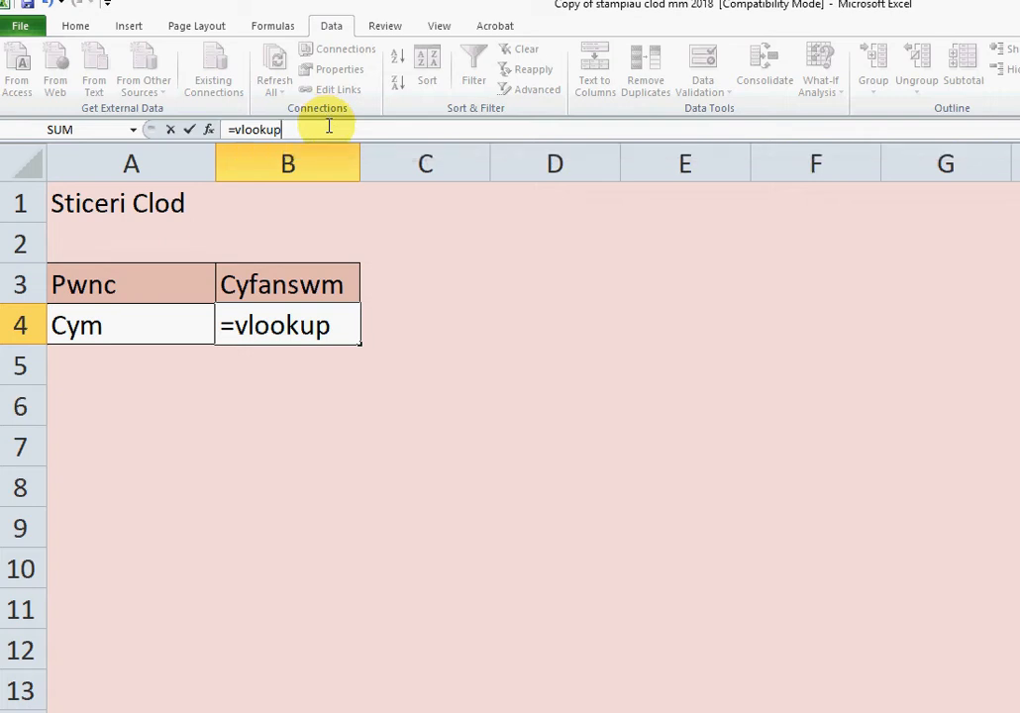
{"action": "type", "text": "("}
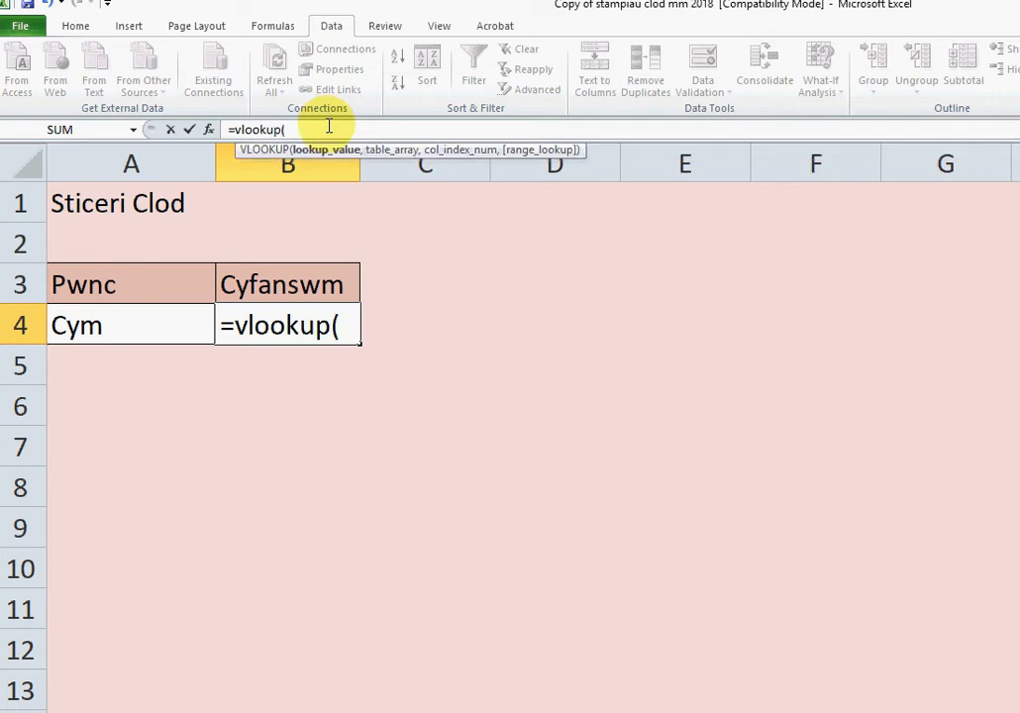
{"action": "left_click", "coordinate": [127, 327]}
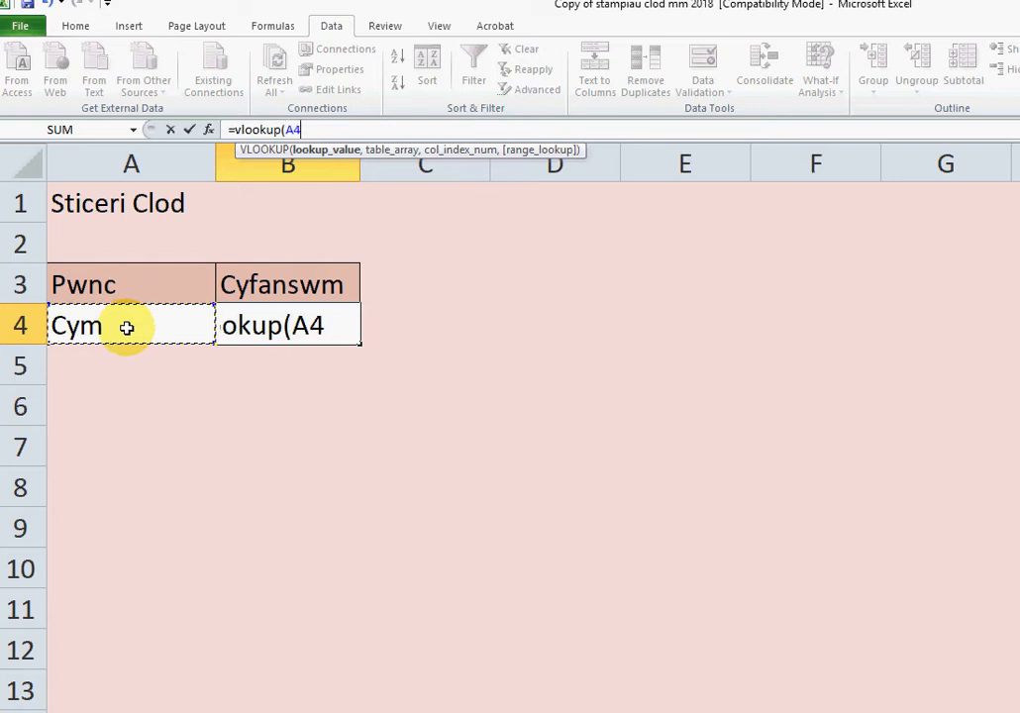
{"action": "type", "text": ","}
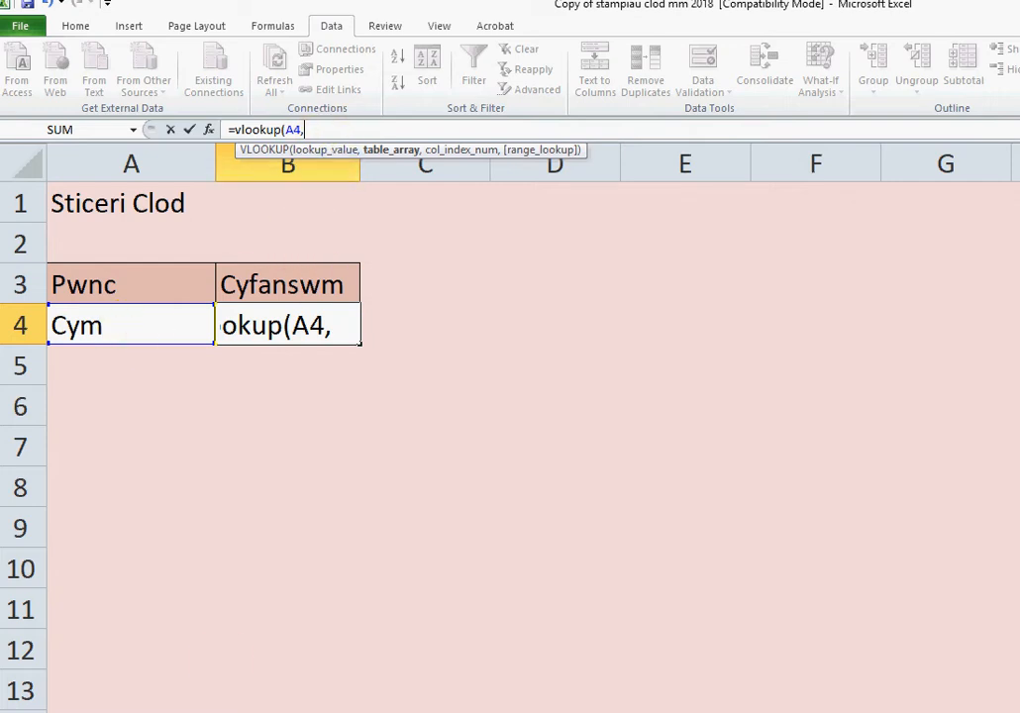
Complete the VLOOKUP with Sheet2!A4:E11 as the table array and 4 as the column index, and enter the formula.
{"action": "key", "text": "ctrl+Page_Down"}
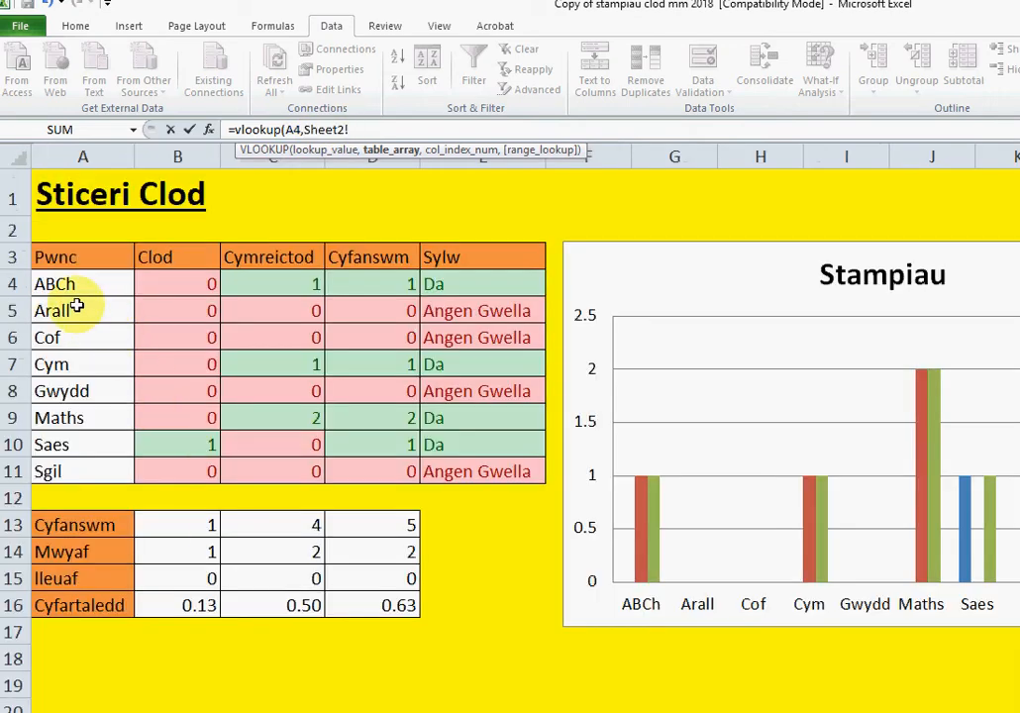
{"action": "left_click_drag", "start_coordinate": [75, 284], "coordinate": [527, 471]}
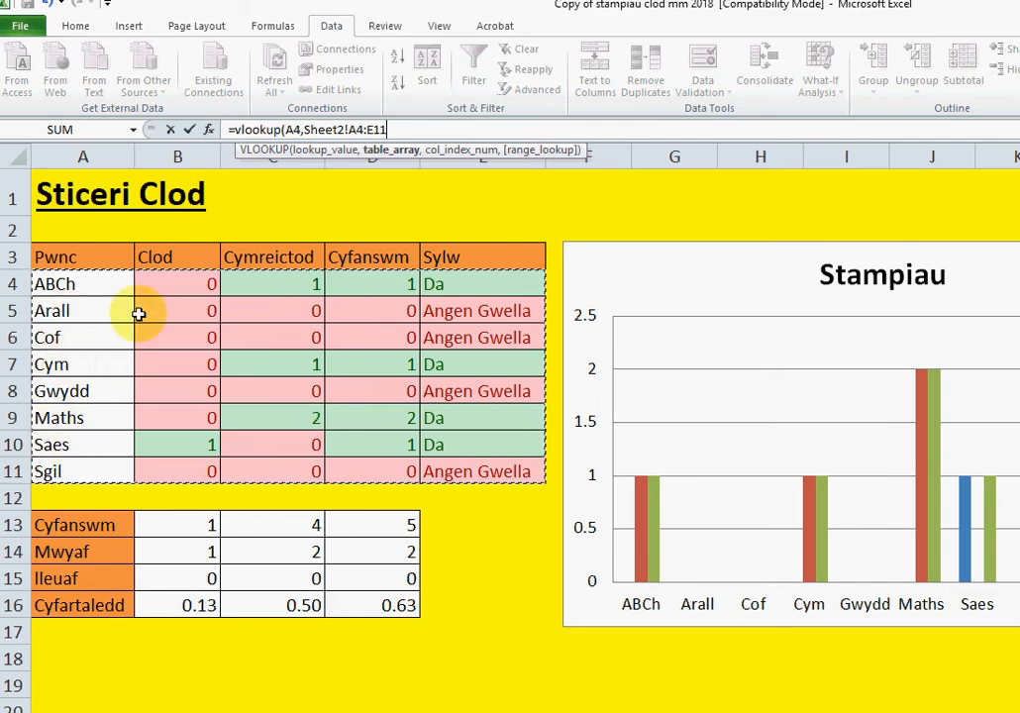
{"action": "type", "text": ","}
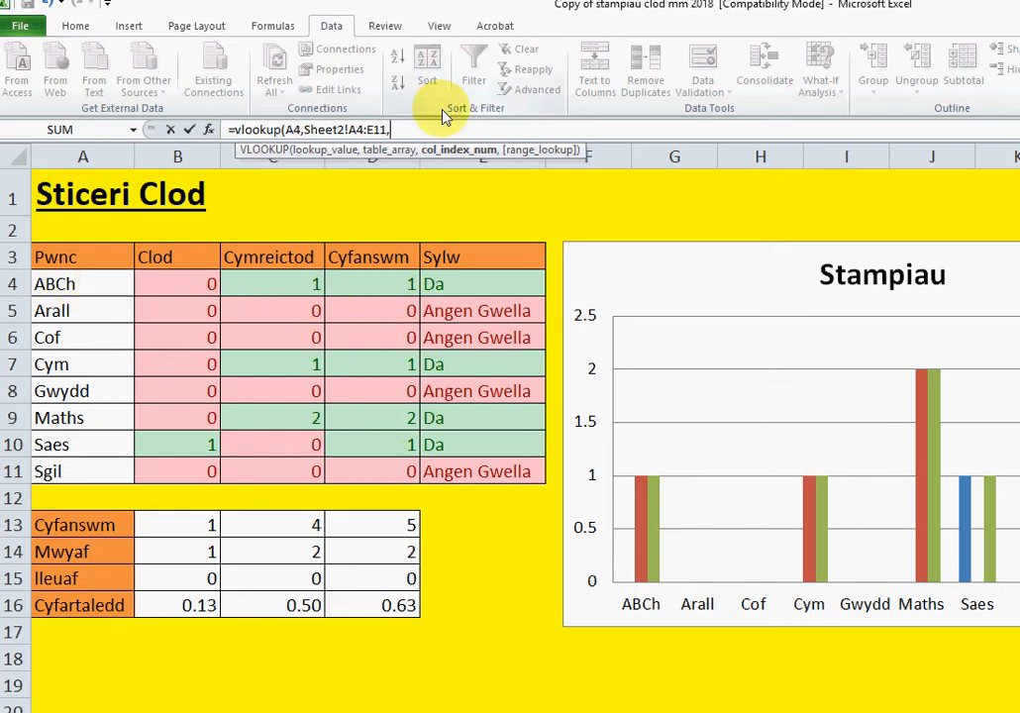
{"action": "type", "text": "4)"}
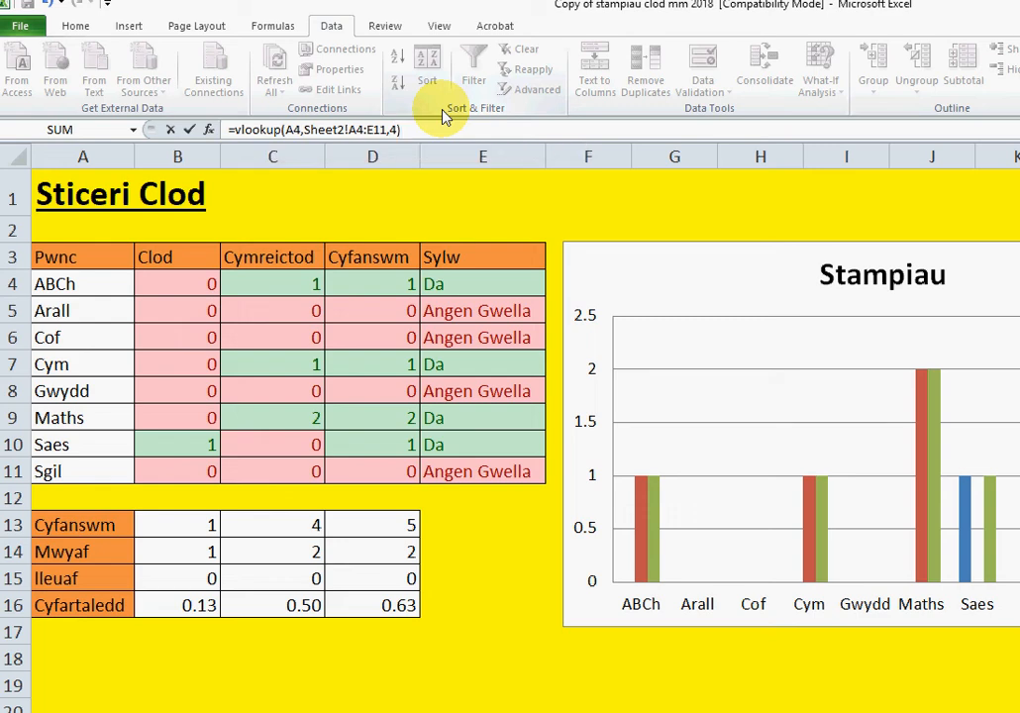
{"action": "key", "text": "Return"}
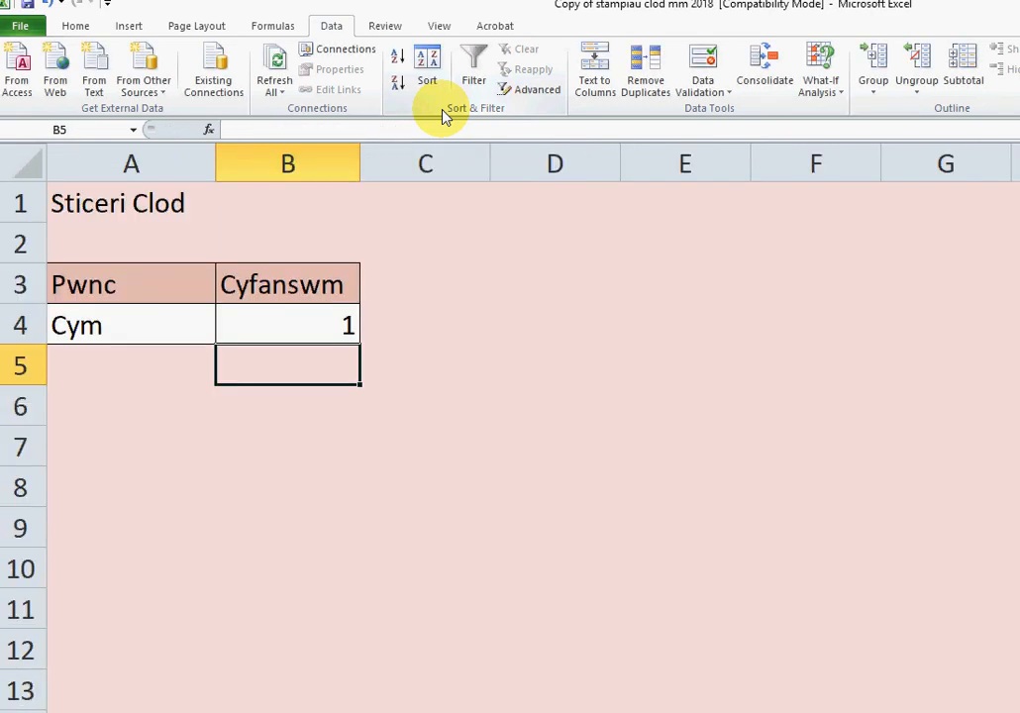
Choose Gwydd as the subject in A4 from its drop-down.
{"action": "left_click", "coordinate": [201, 328]}
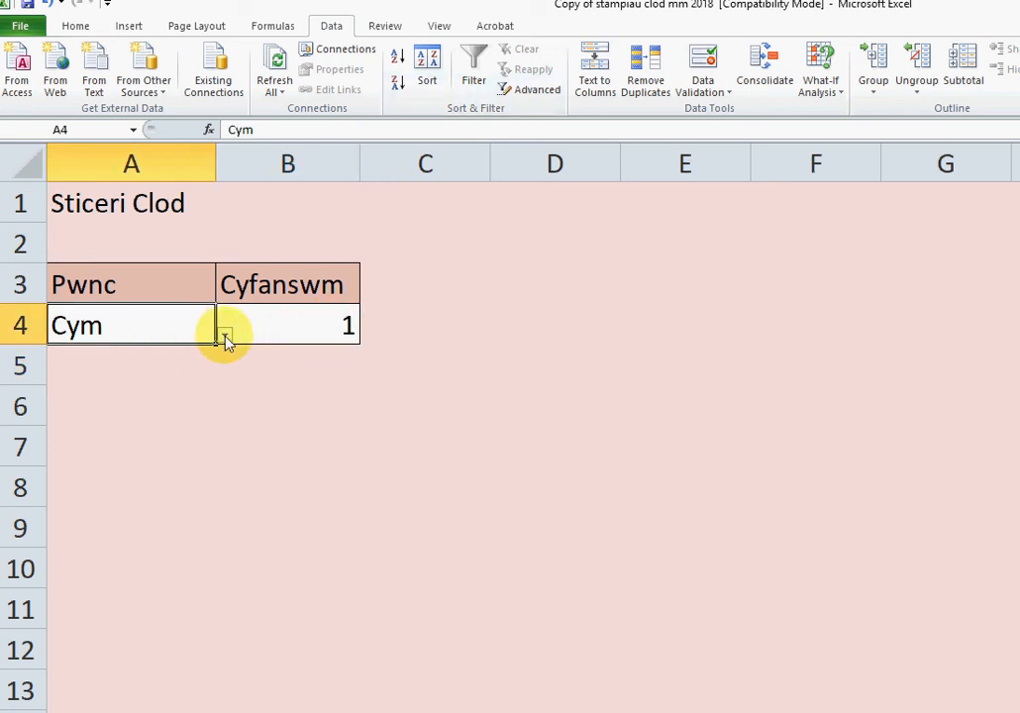
{"action": "left_click", "coordinate": [225, 337]}
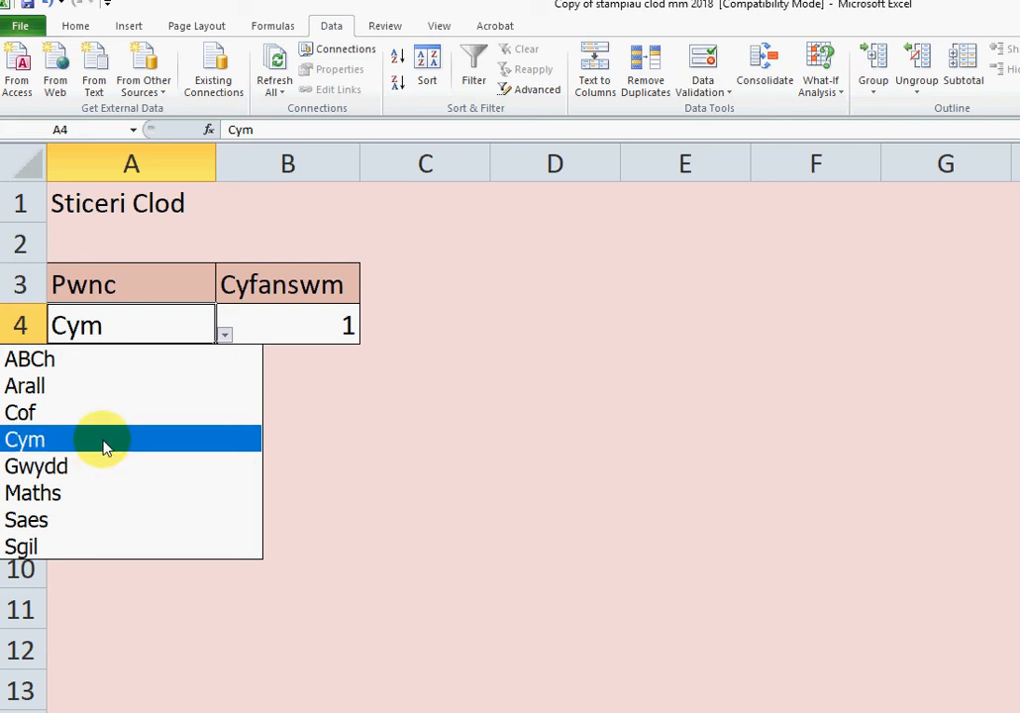
{"action": "left_click", "coordinate": [100, 481]}
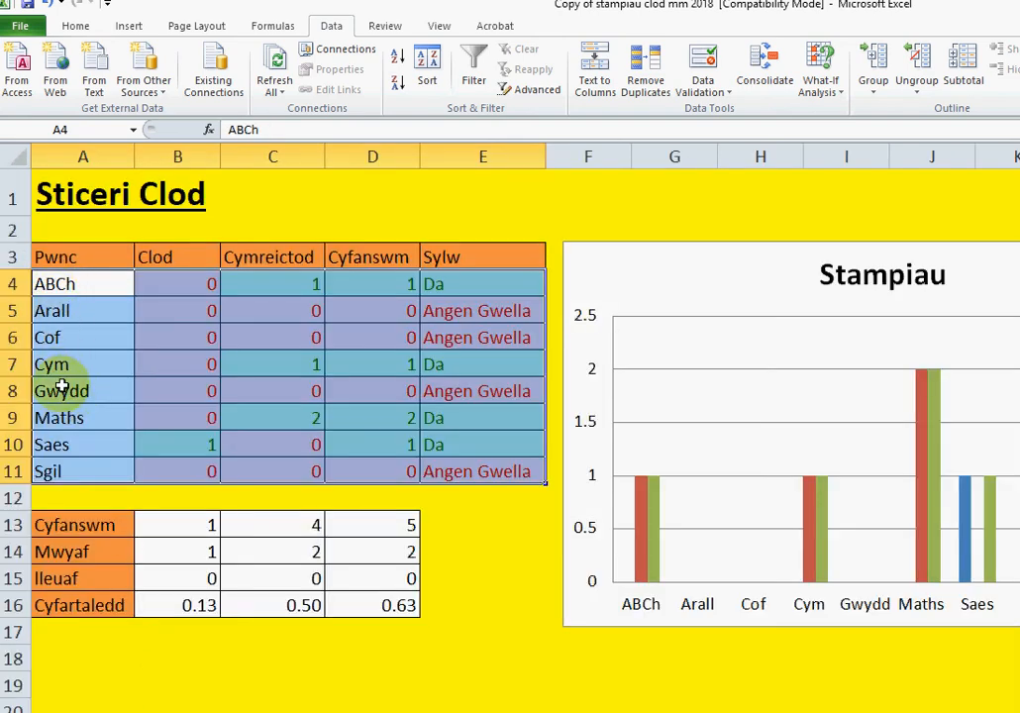
On Sheet2, set Gwydd's Cymreictod value in C8 to 2 and its Clod value in B8 to 2.
{"action": "left_click", "coordinate": [272, 387]}
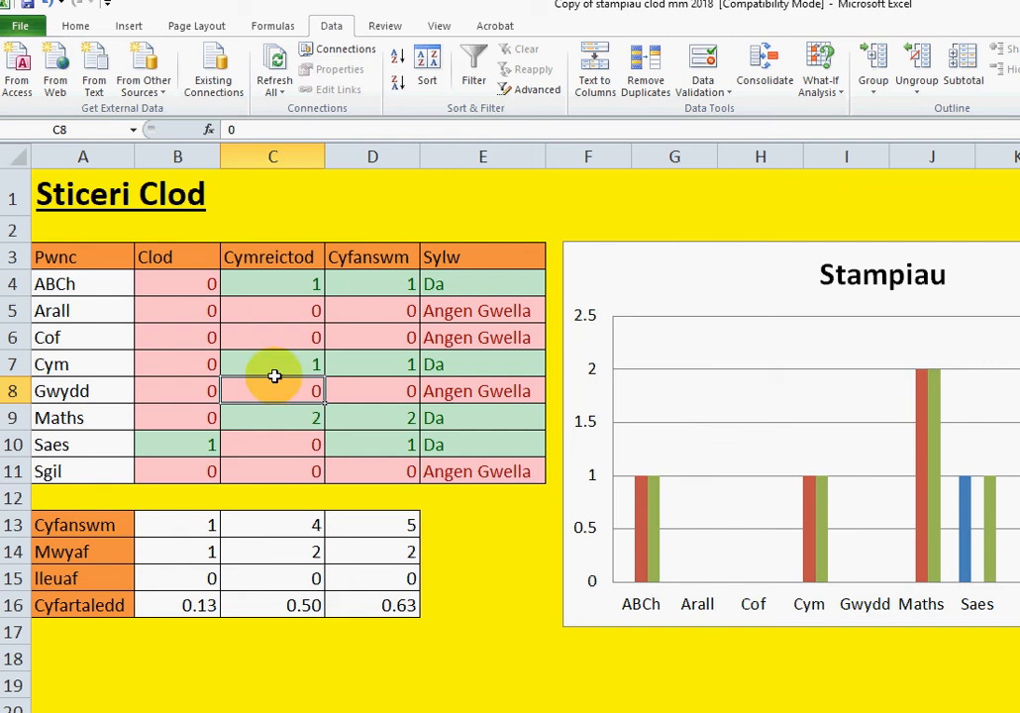
{"action": "type", "text": "2"}
{"action": "left_click", "coordinate": [190, 391]}
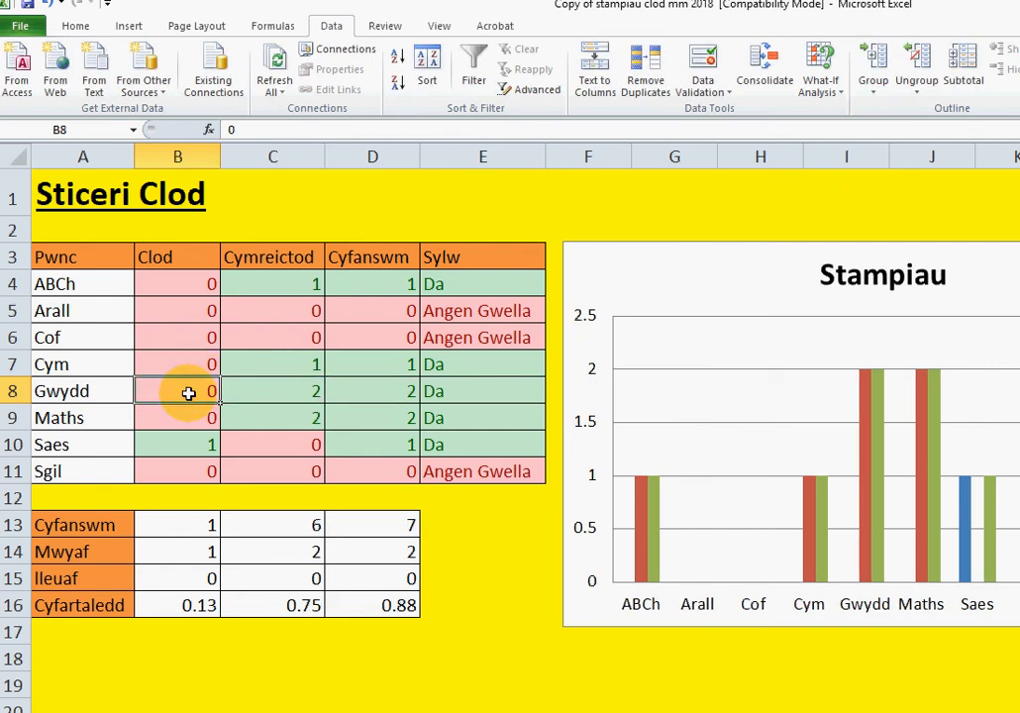
{"action": "type", "text": "2"}
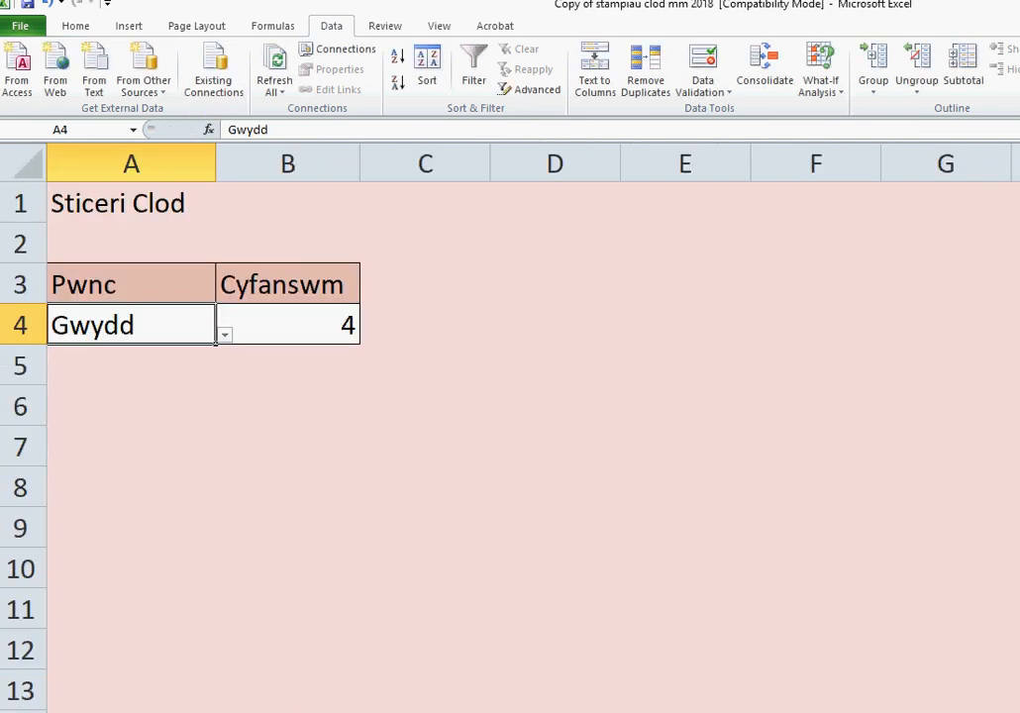
On the vlookup1 sheet, choose Arall as the subject in A4 from its drop-down.
{"action": "left_click", "coordinate": [226, 335]}
{"action": "left_click", "coordinate": [81, 384]}
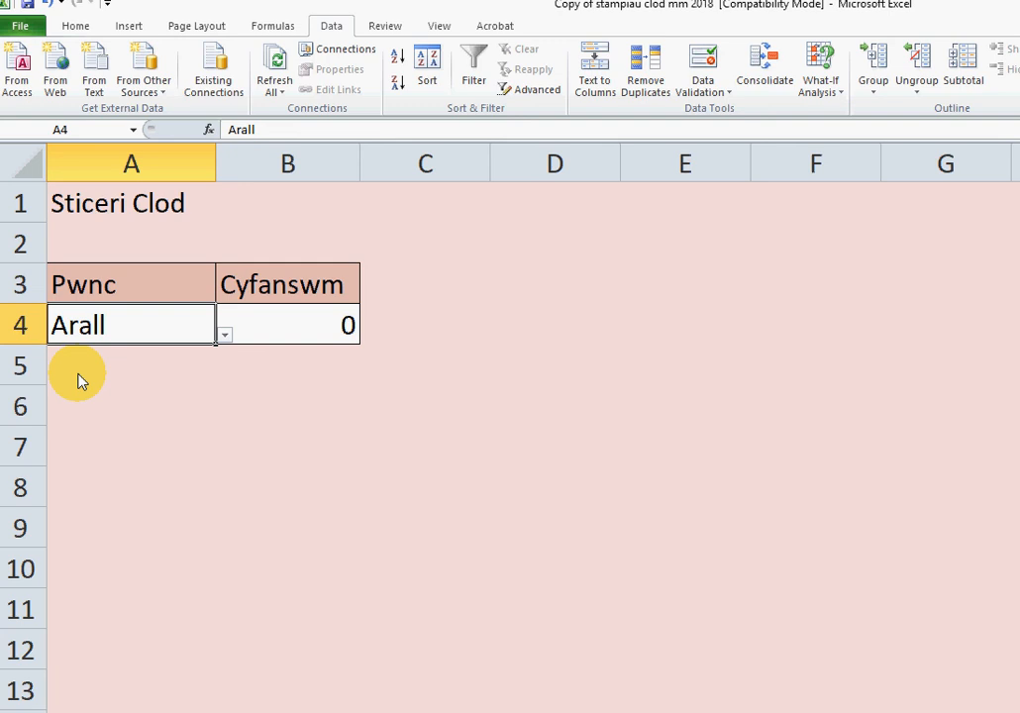
{"action": "left_click", "coordinate": [225, 336]}
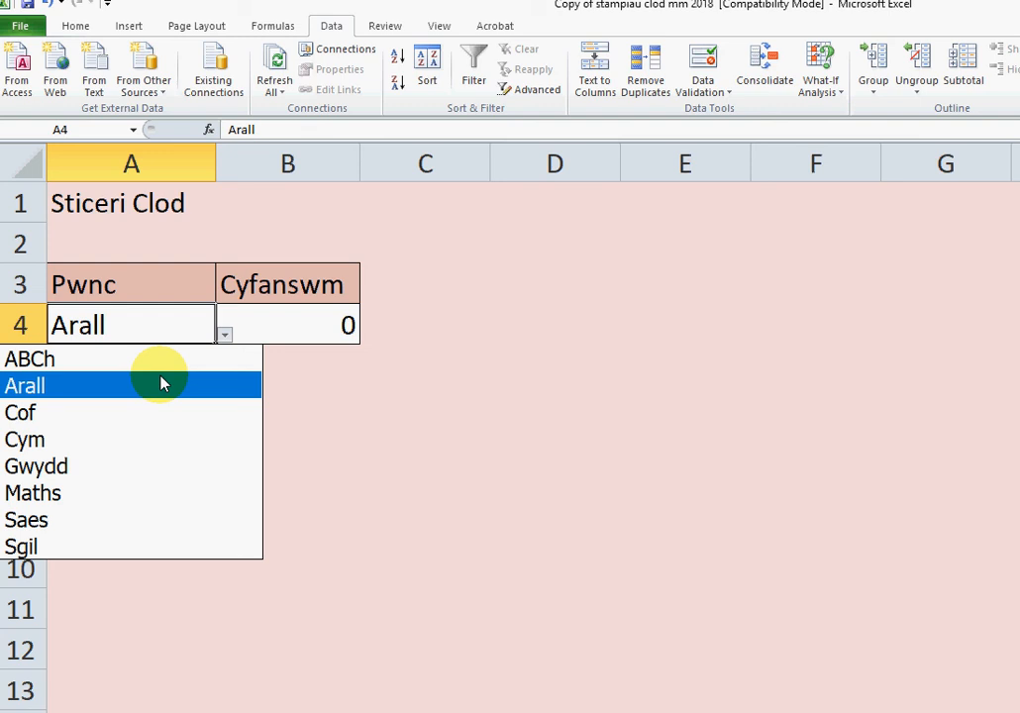
{"action": "left_click", "coordinate": [515, 712]}
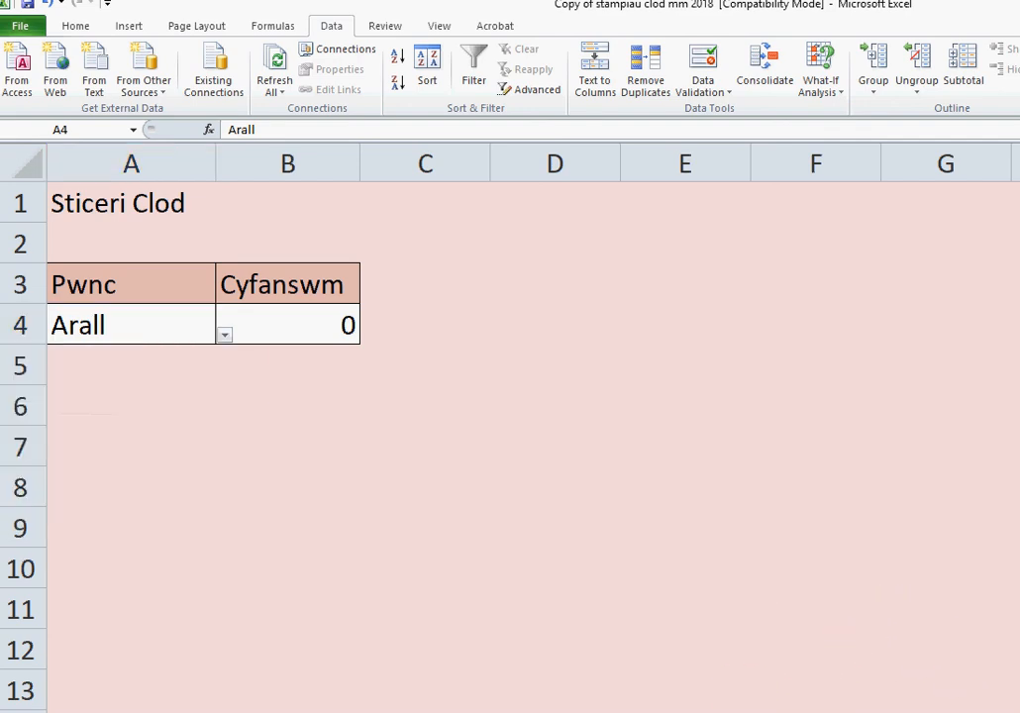
{"action": "mouse_move", "coordinate": [395, 696]}
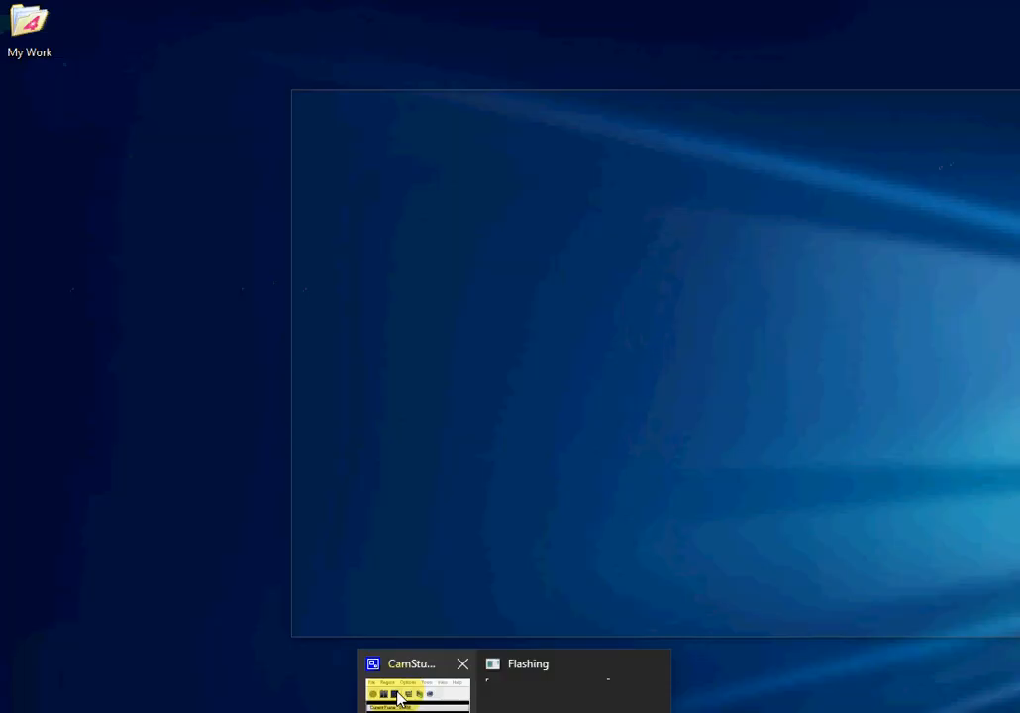
{"action": "left_click", "coordinate": [396, 698]}
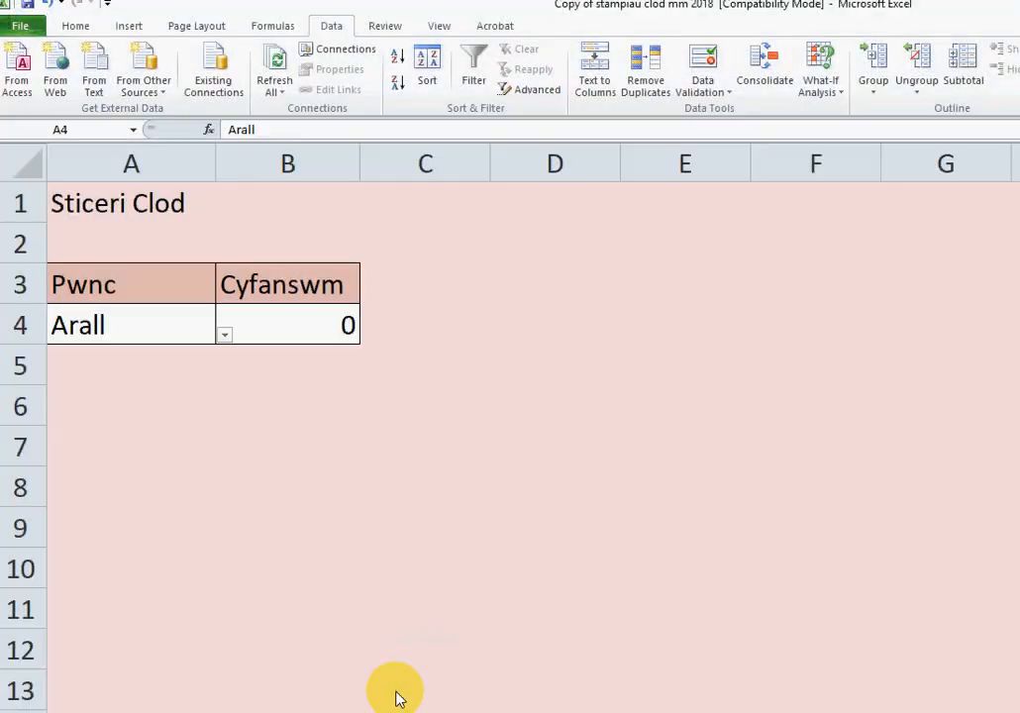